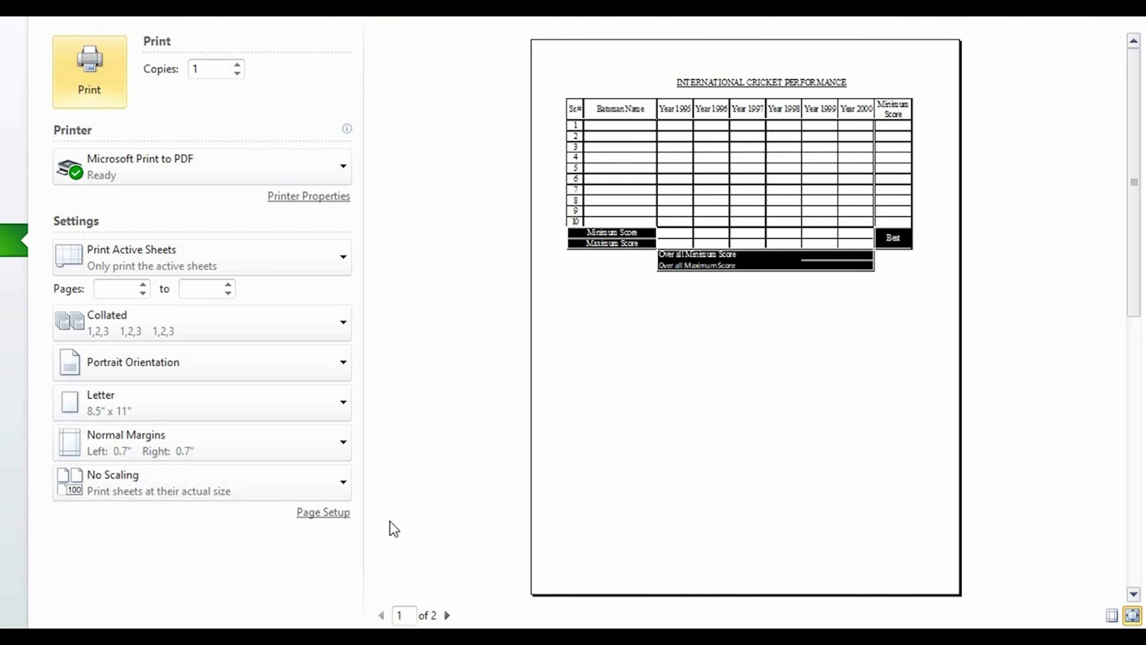
Review both pages of the cricket sheet's print preview and return to the worksheet
click(447, 615)
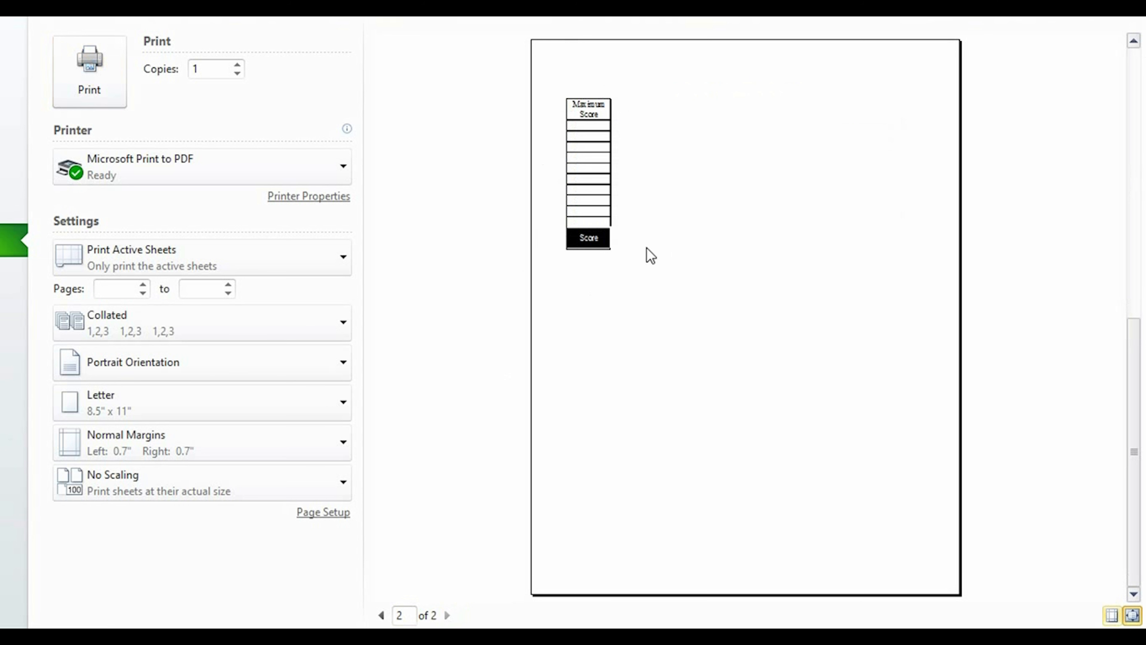
click(381, 615)
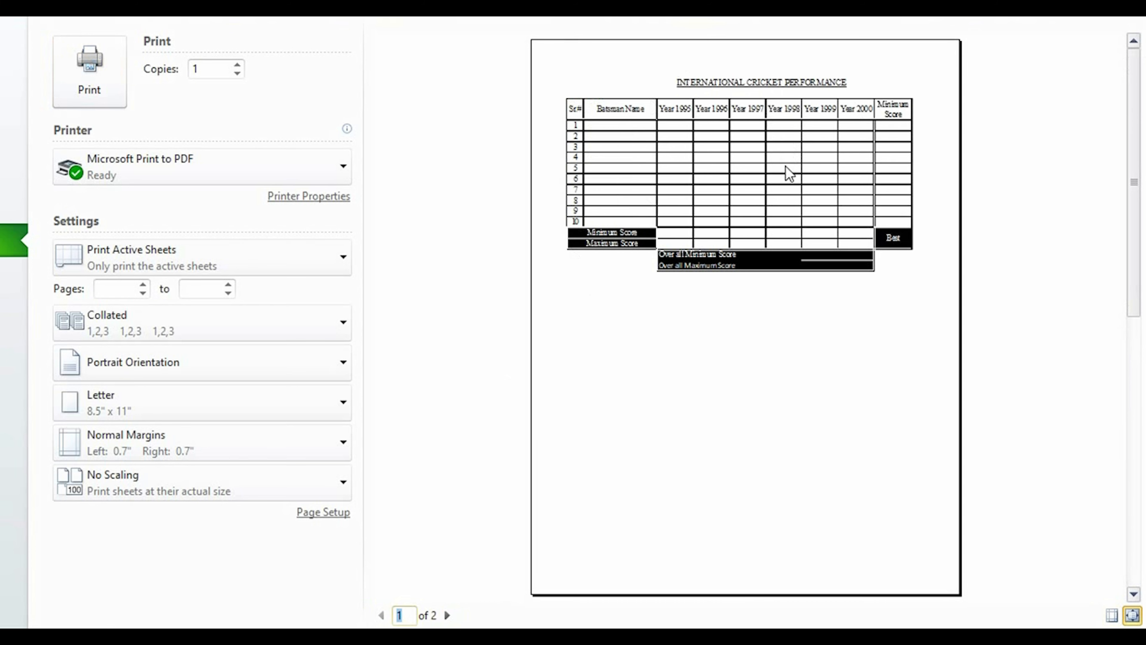
key(Escape)
click(392, 318)
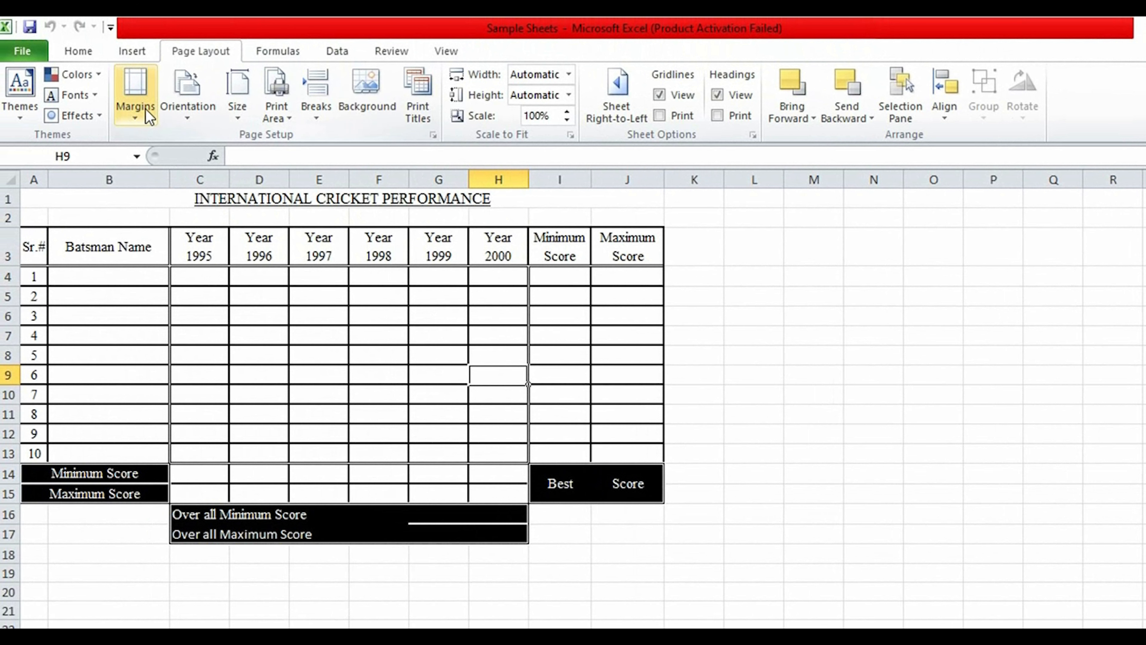
Apply the Narrow margins preset to the cricket sheet and check the result in the print preview
click(149, 109)
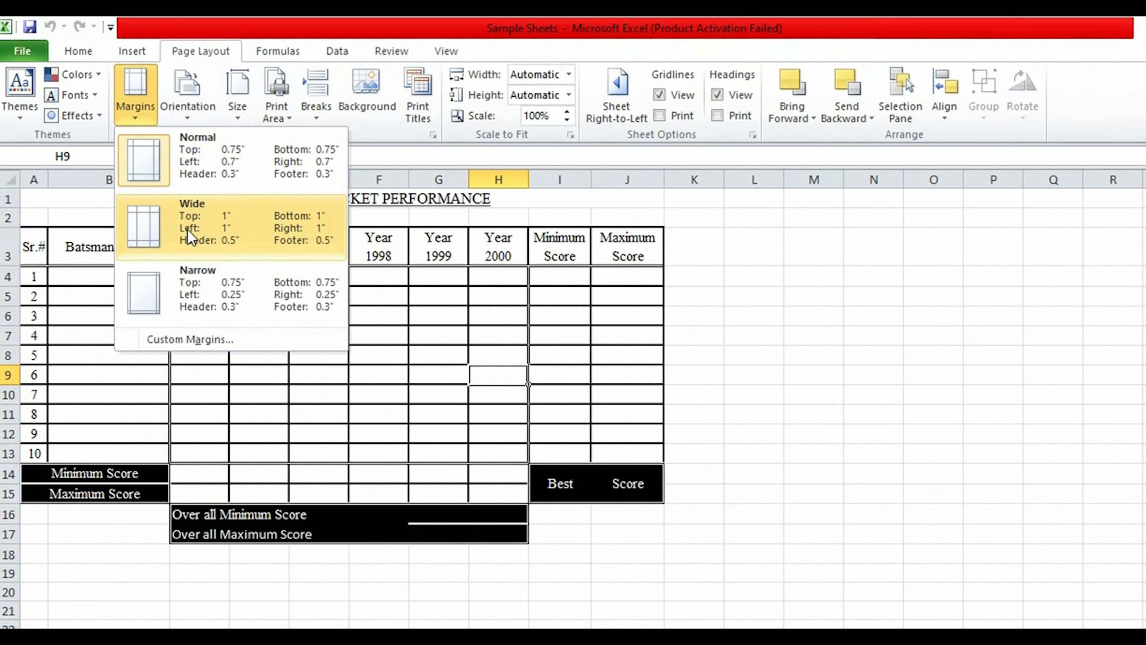
click(215, 294)
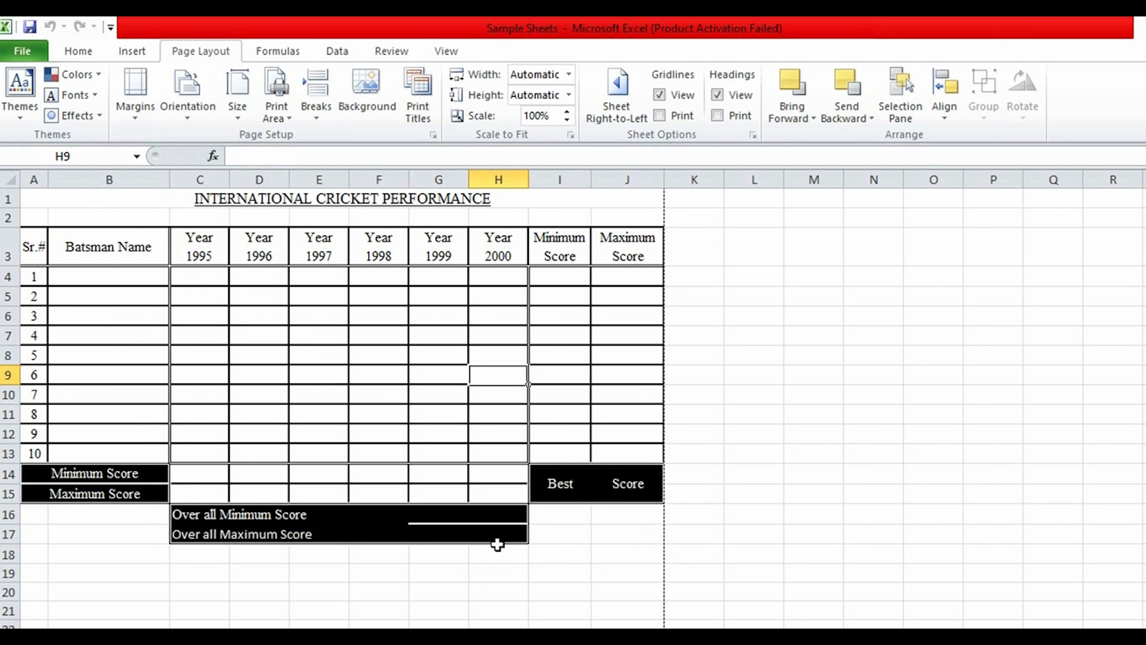
key(ctrl+p)
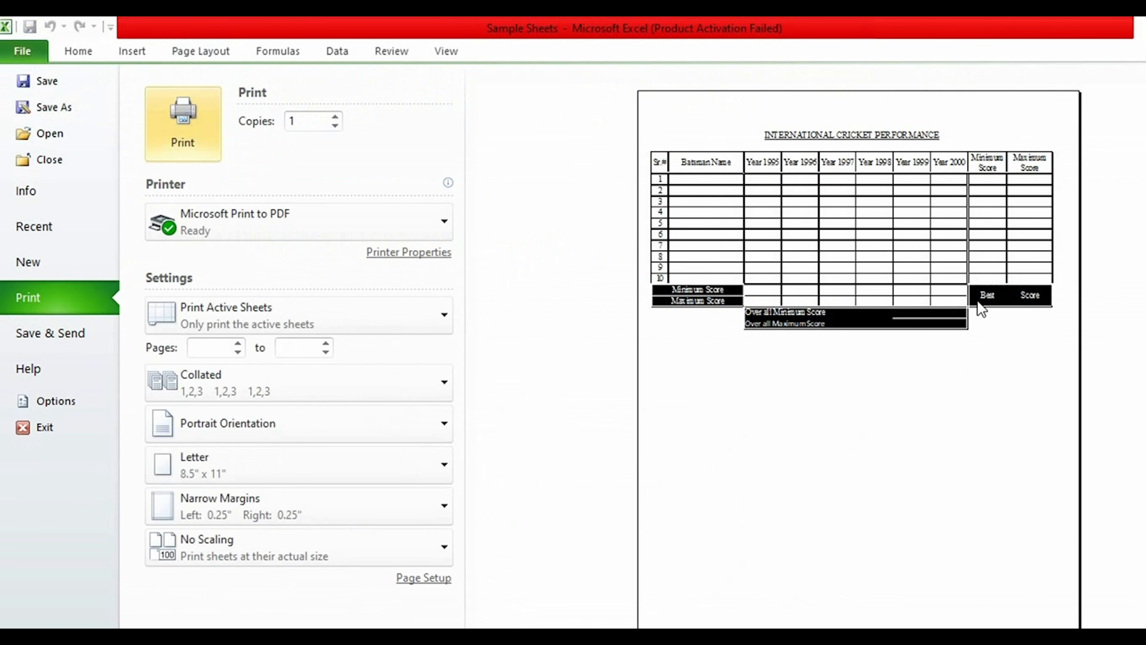
key(Escape)
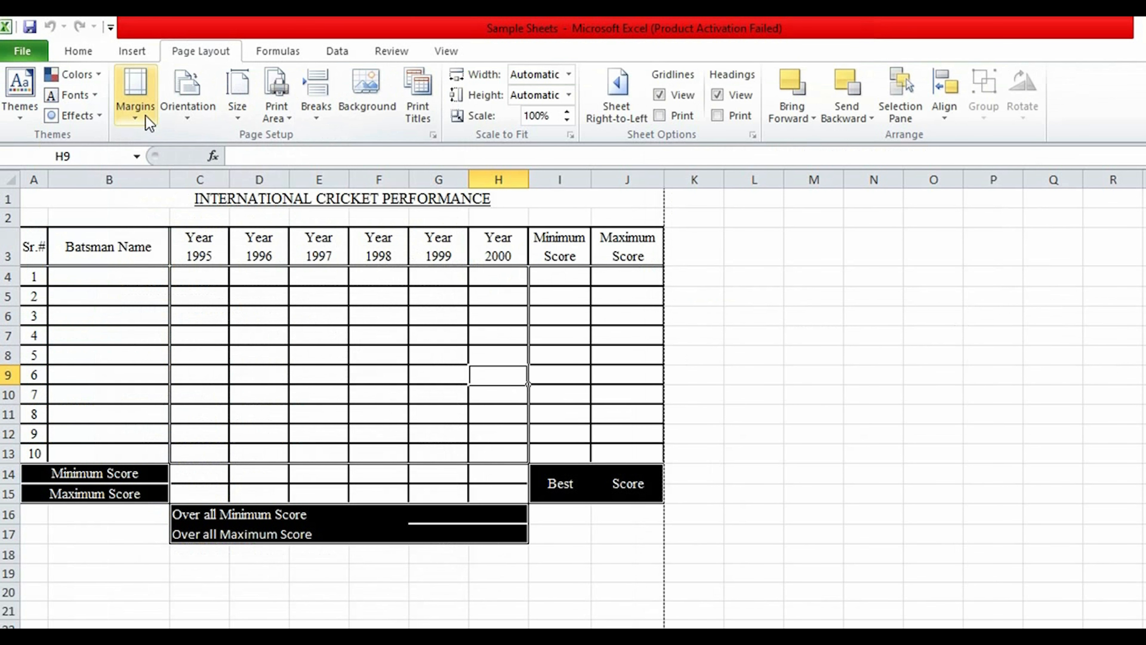
Examine the header and footer settings in the custom margins dialog and close it without changing anything
click(144, 106)
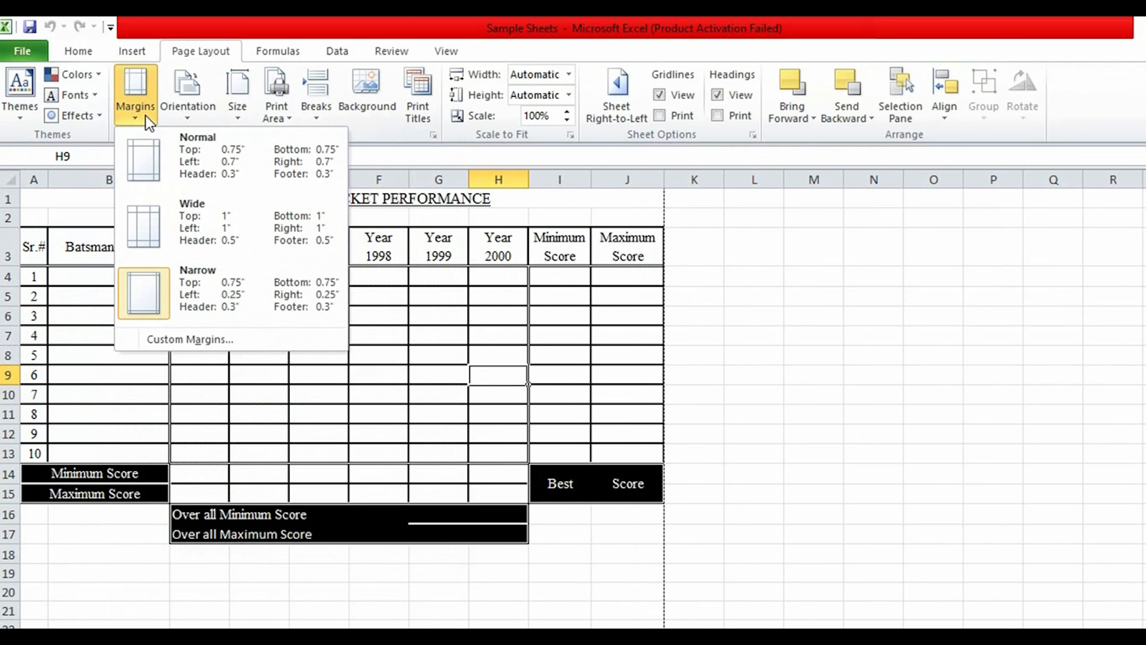
click(195, 340)
drag(250, 202, 260, 206)
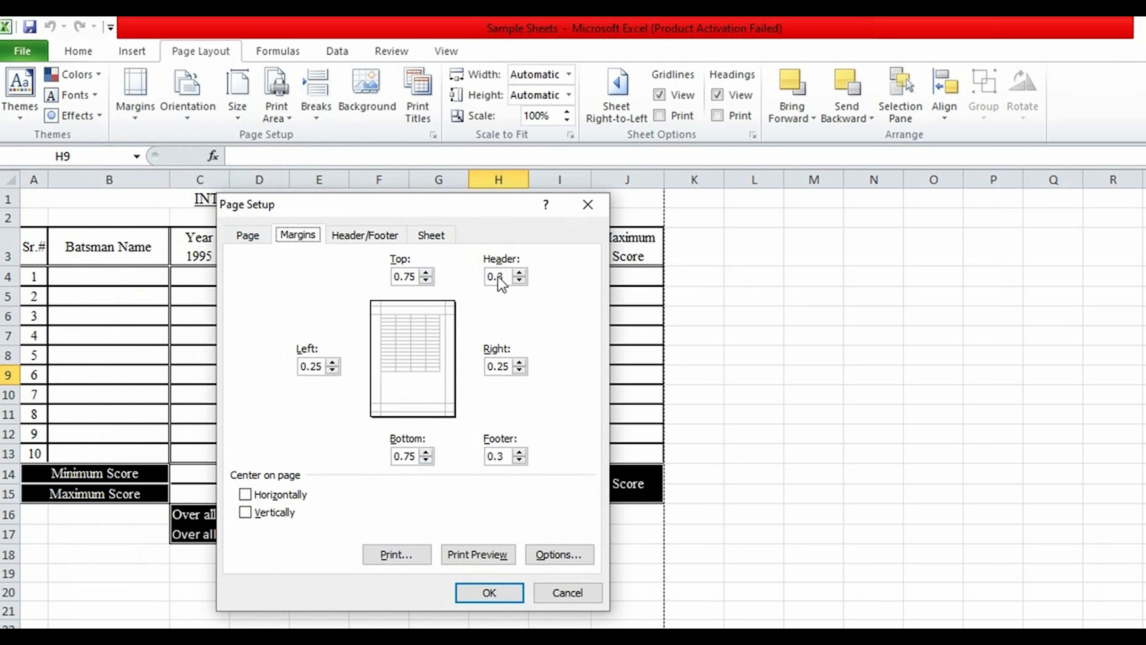
click(503, 458)
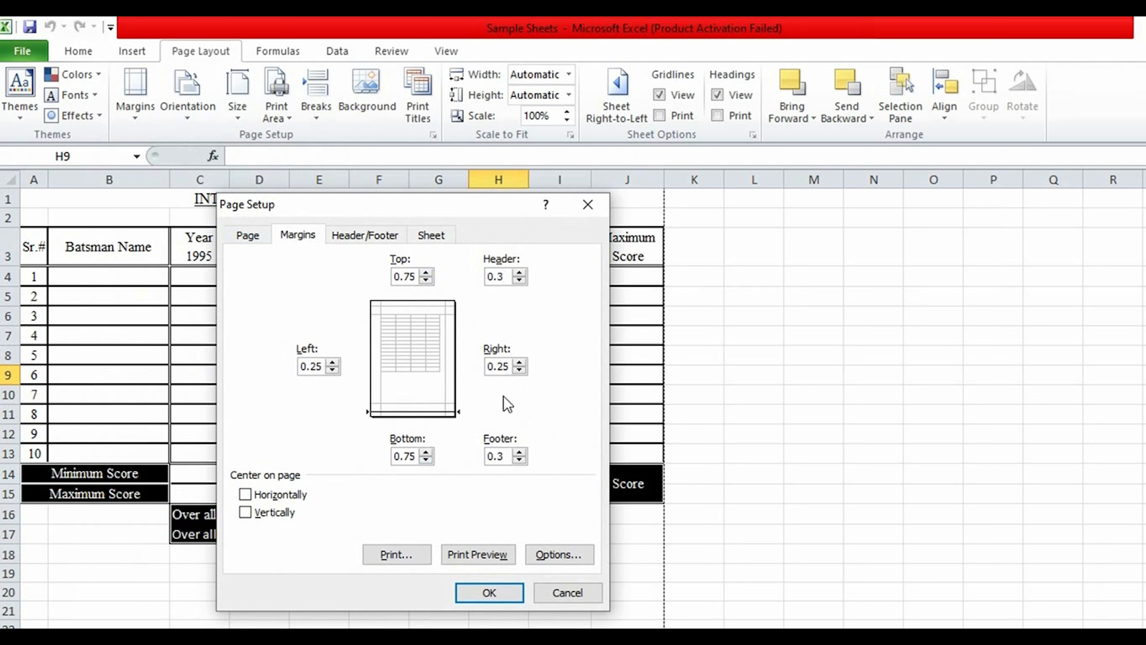
click(507, 275)
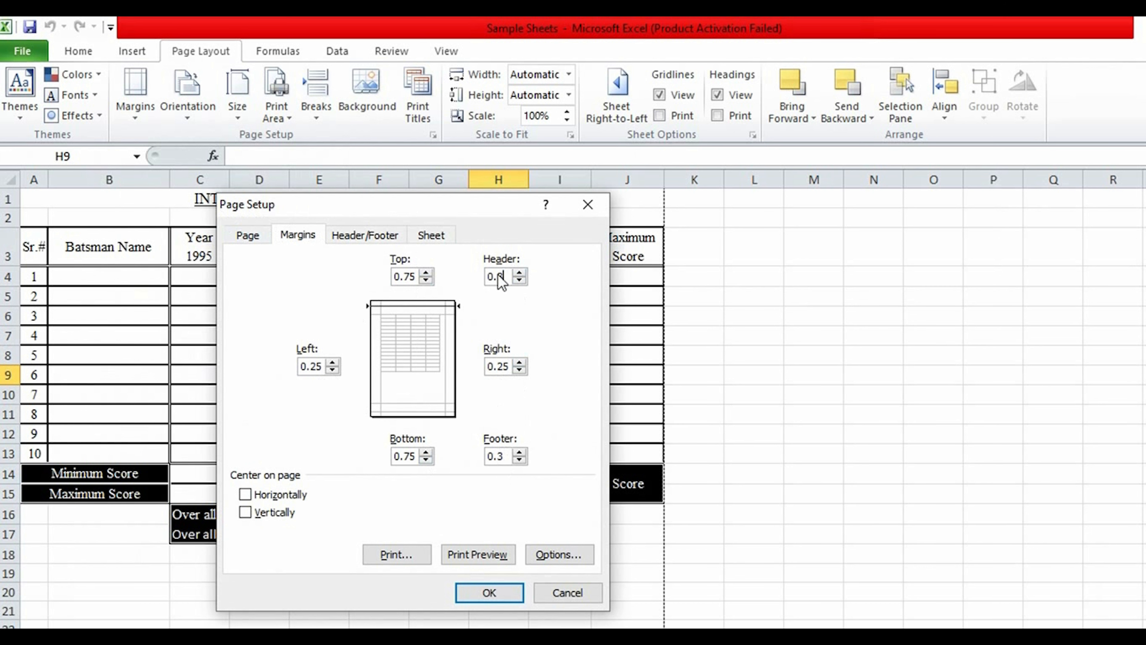
click(561, 597)
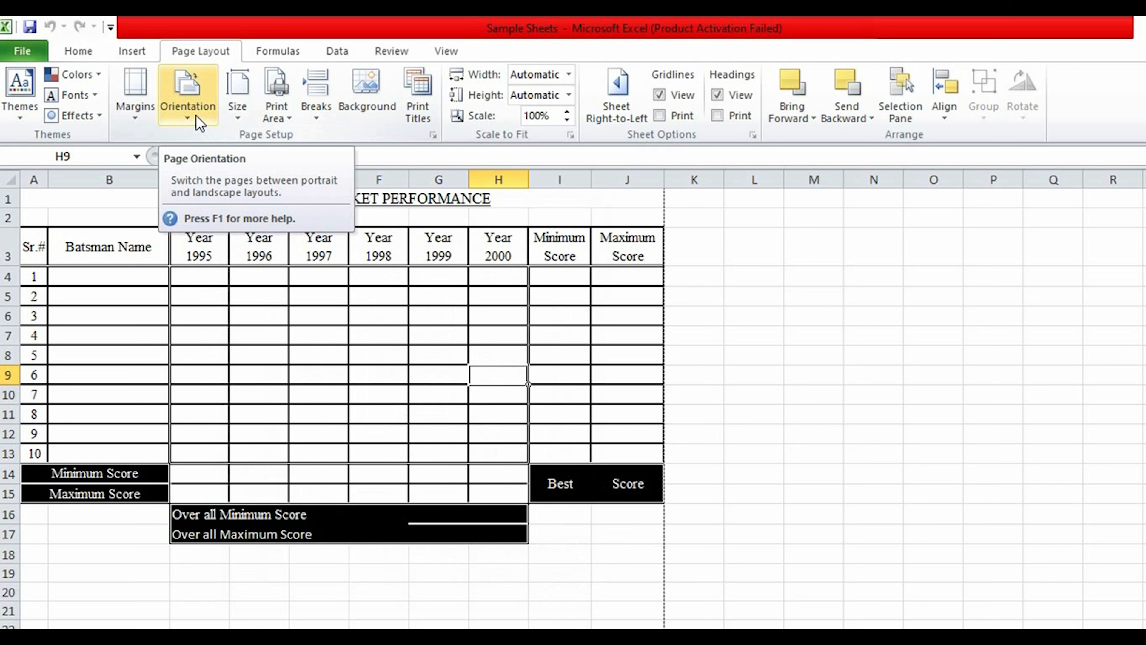
Set the cricket sheet's page margins to the Normal preset
click(150, 110)
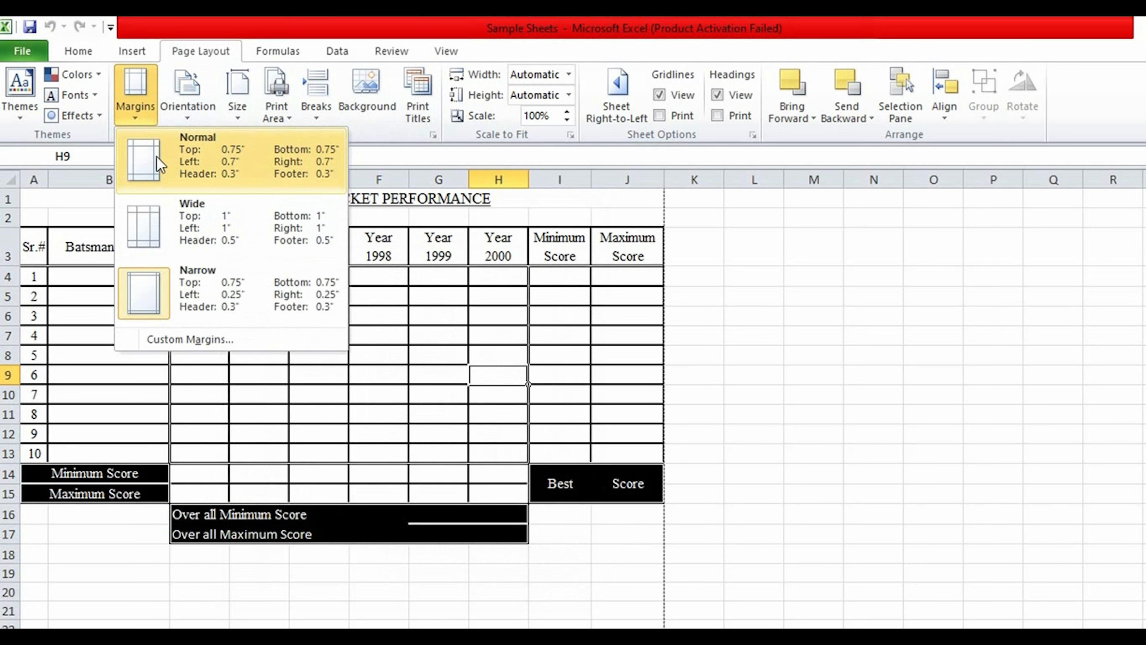
click(157, 156)
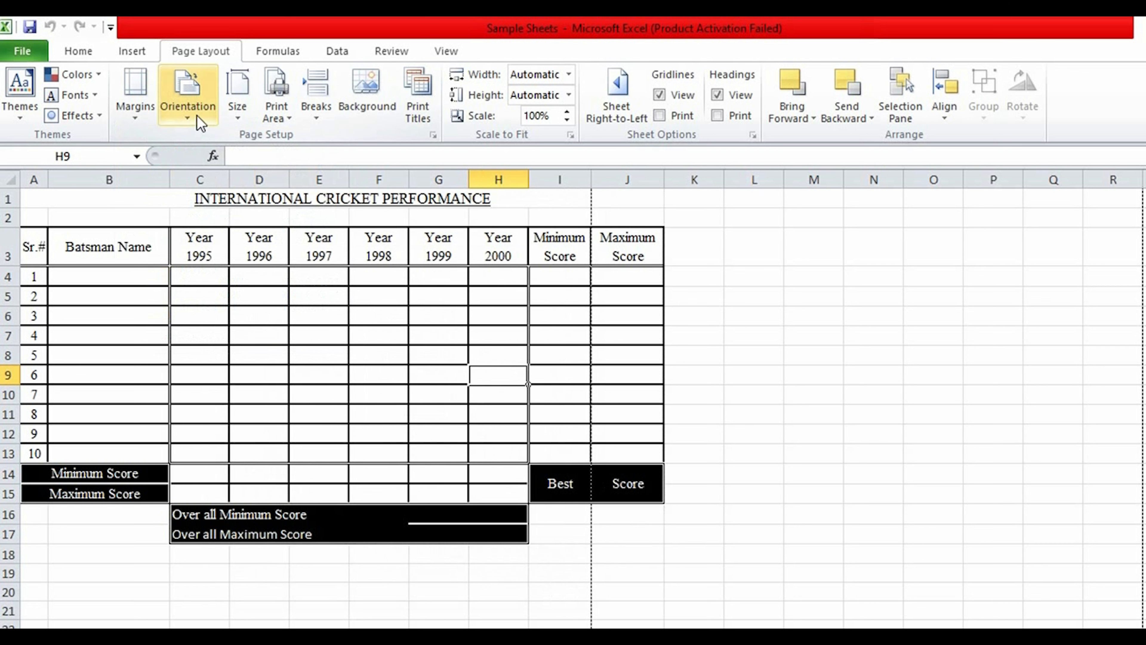
Switch the cricket sheet's page orientation to Landscape and back to Portrait
click(199, 125)
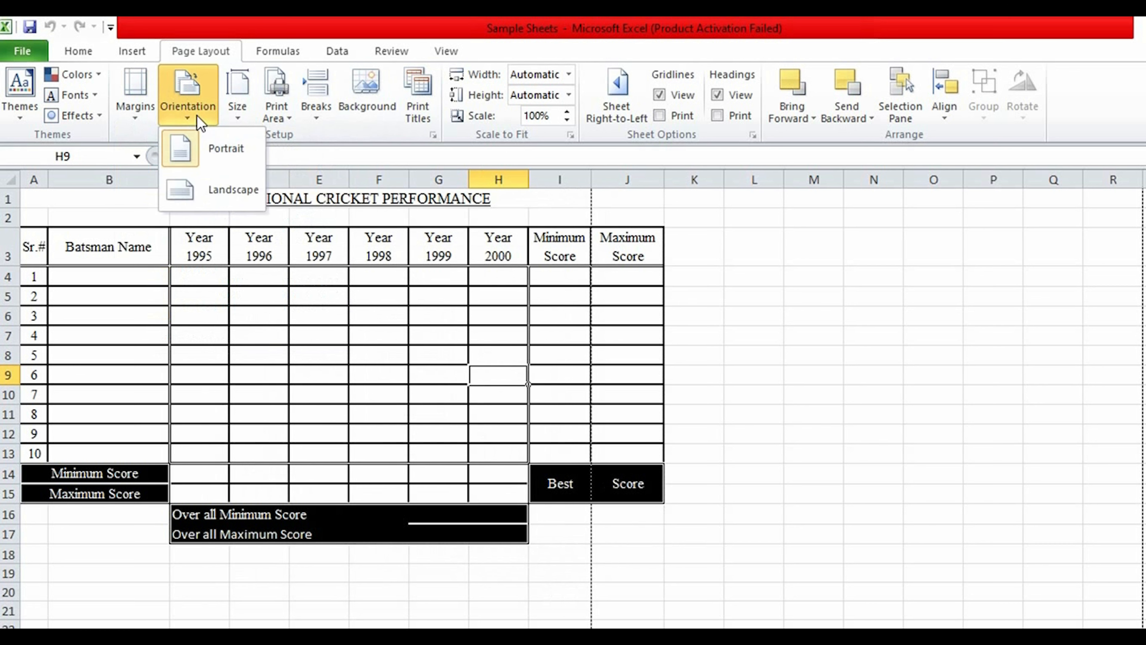
click(207, 199)
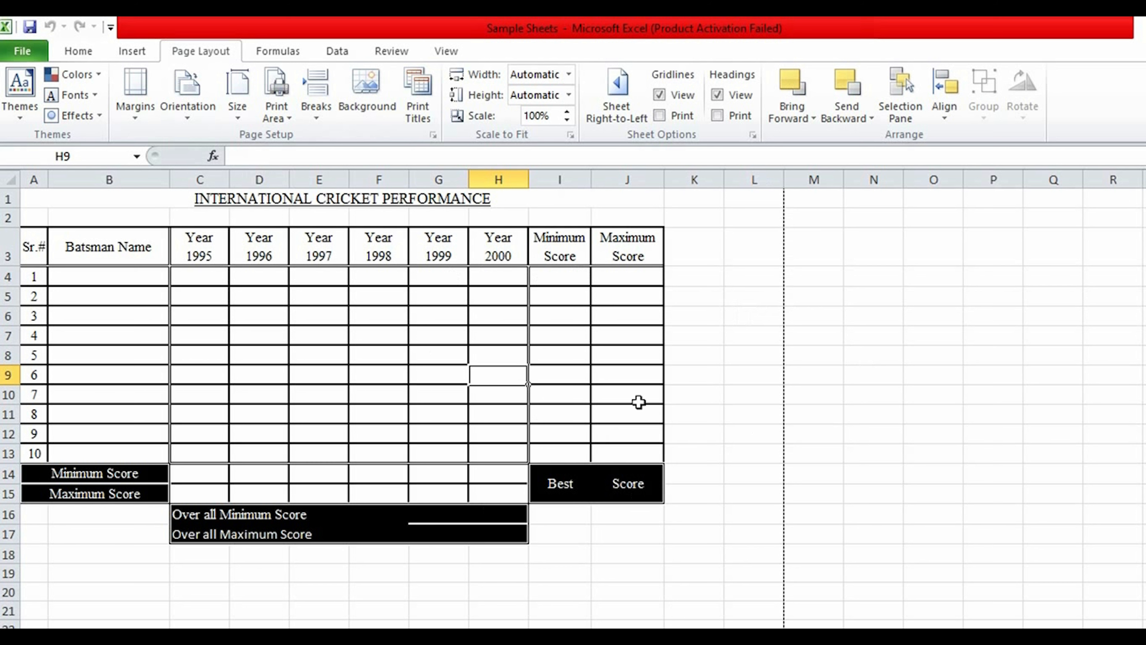
click(195, 113)
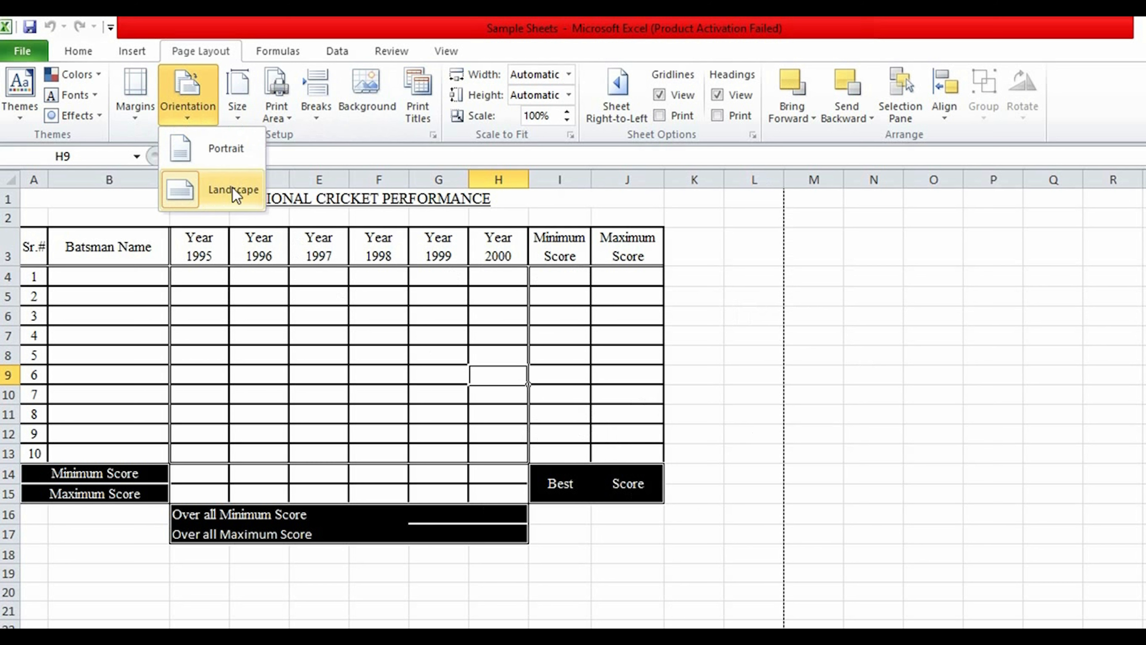
click(228, 159)
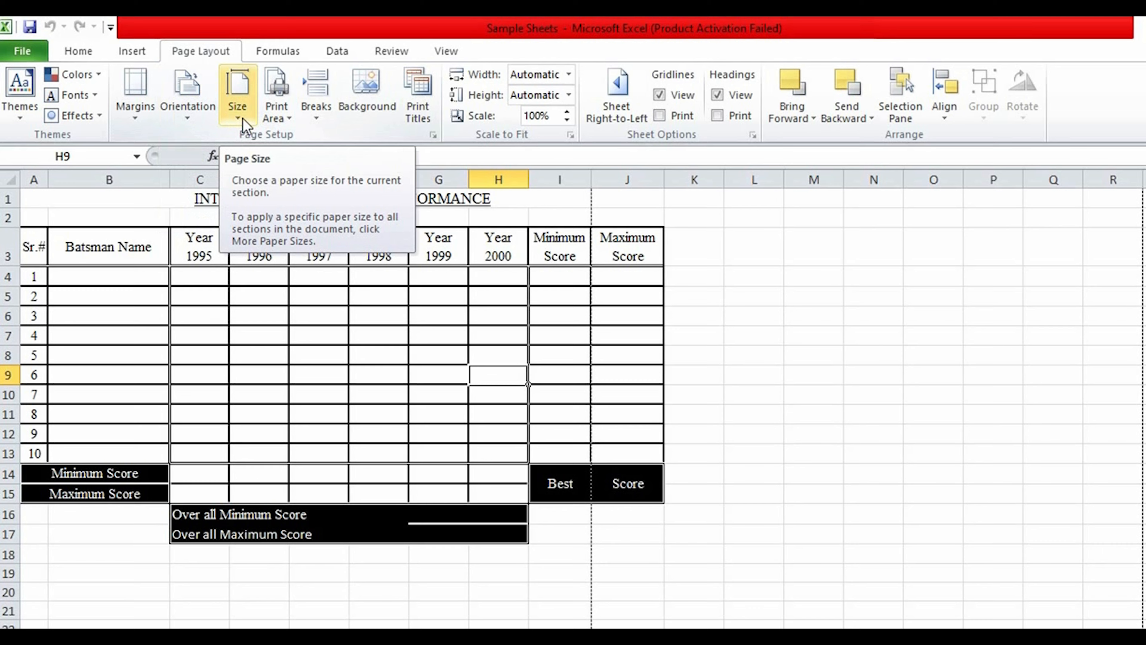
Open the recent Assignments workbook and check the print preview of its salary practicak sheet
click(20, 52)
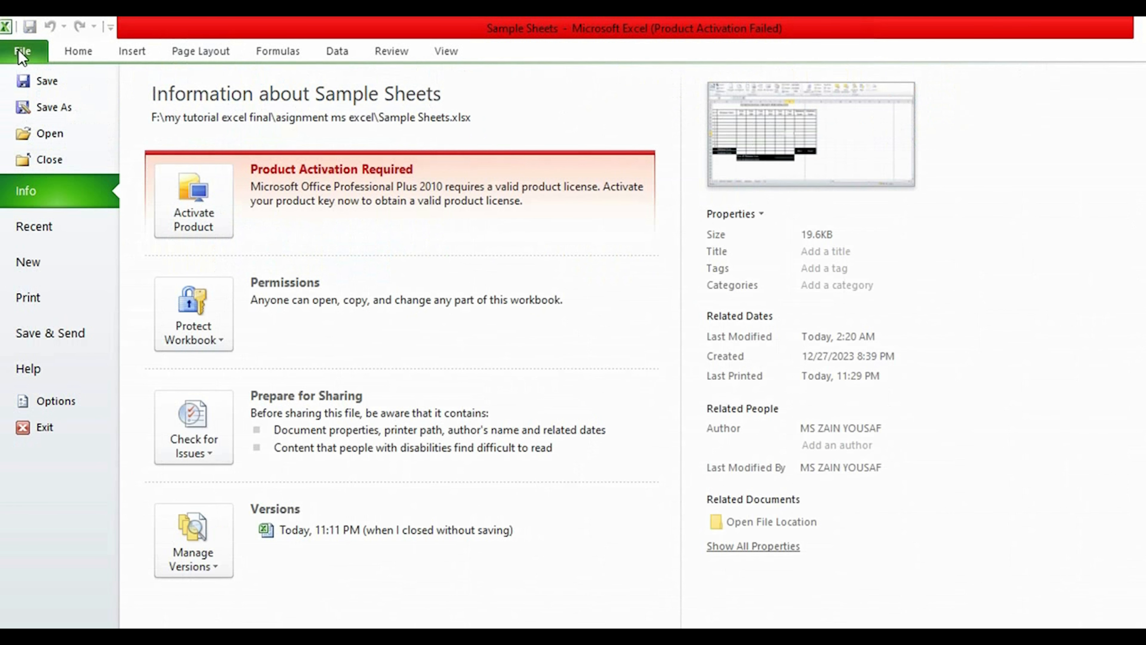
click(62, 228)
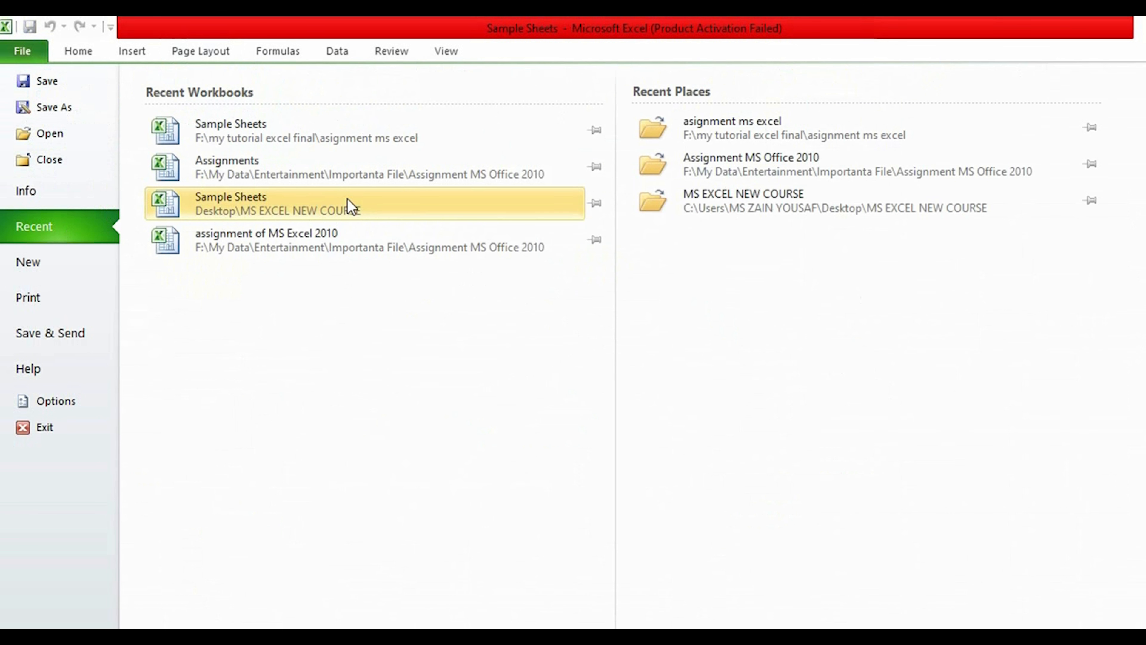
click(321, 185)
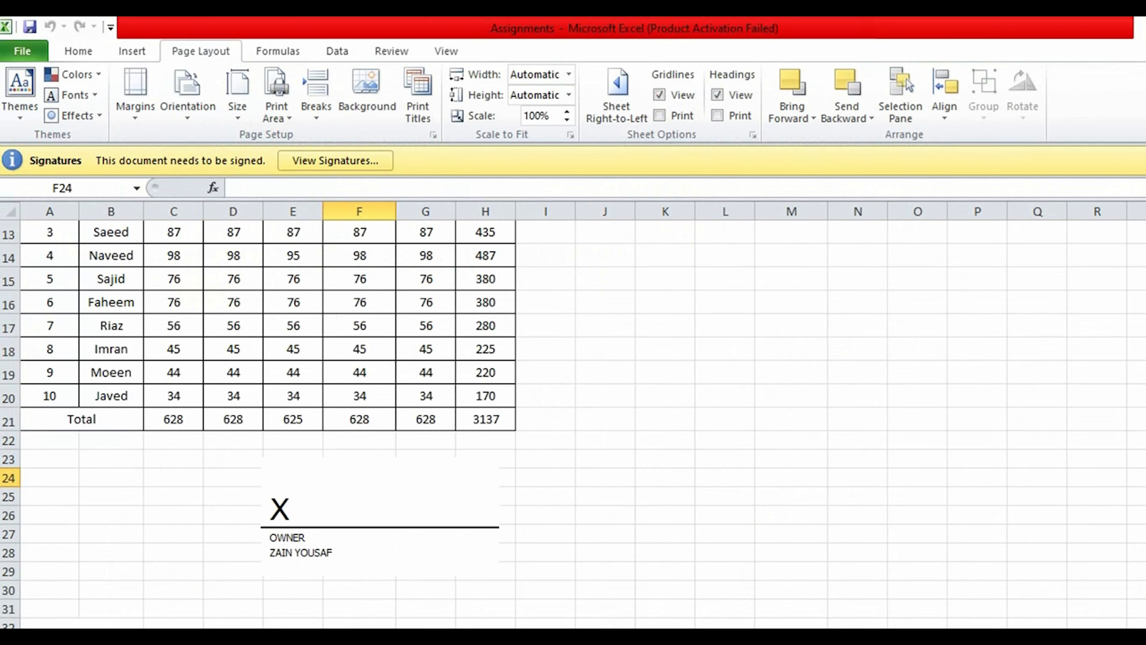
click(604, 634)
click(516, 565)
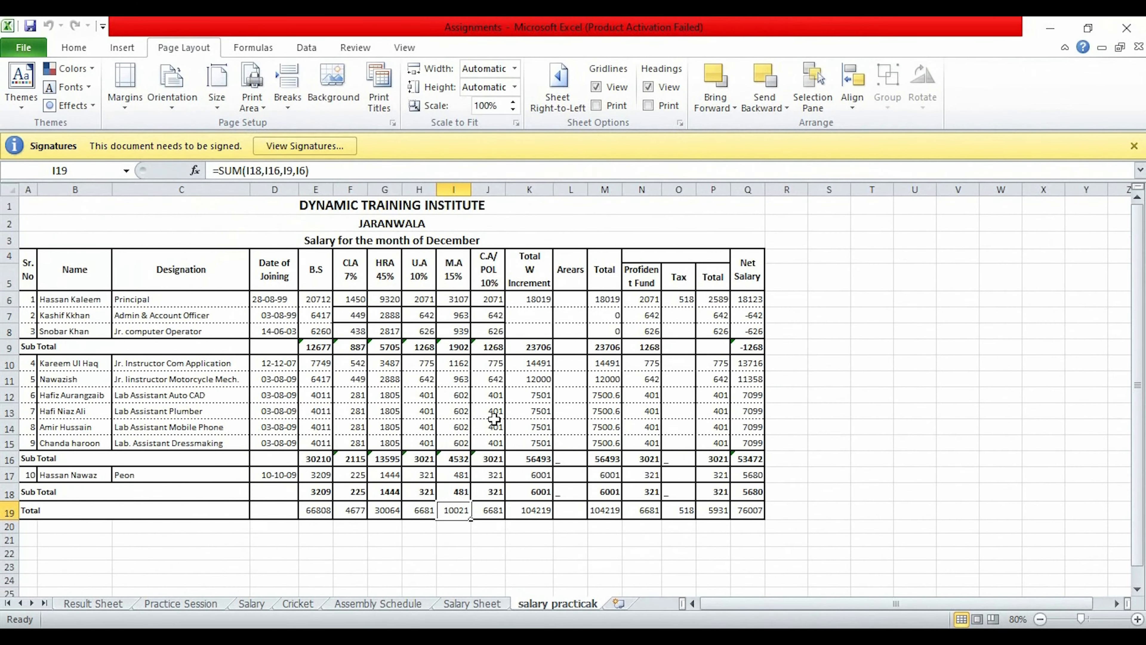
key(ctrl+p)
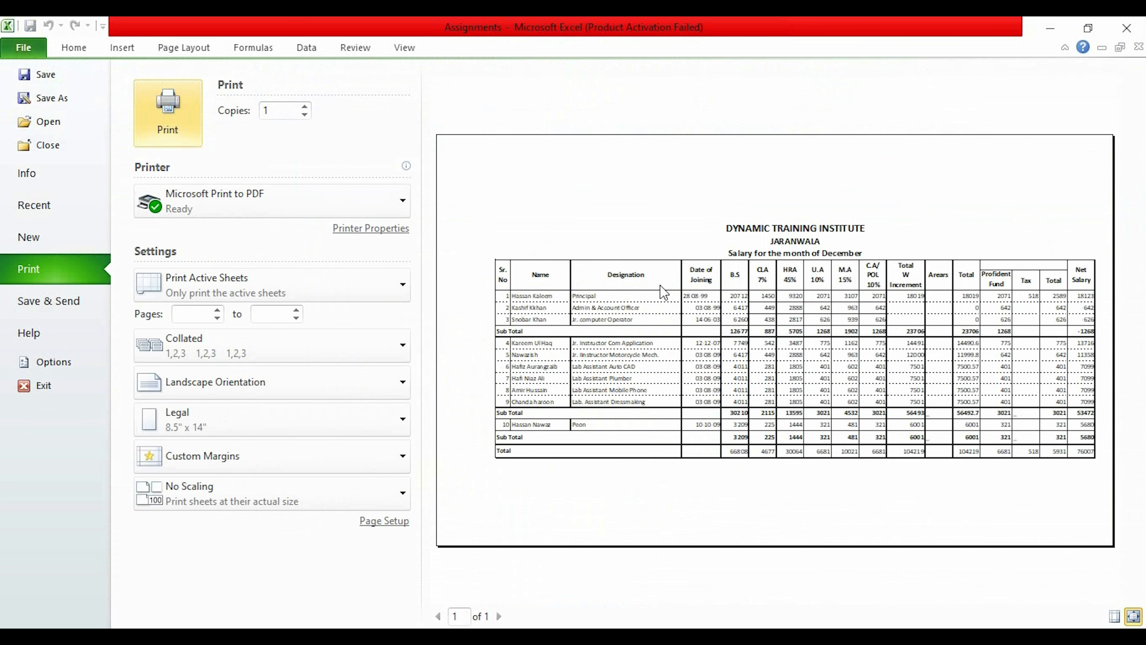
key(Escape)
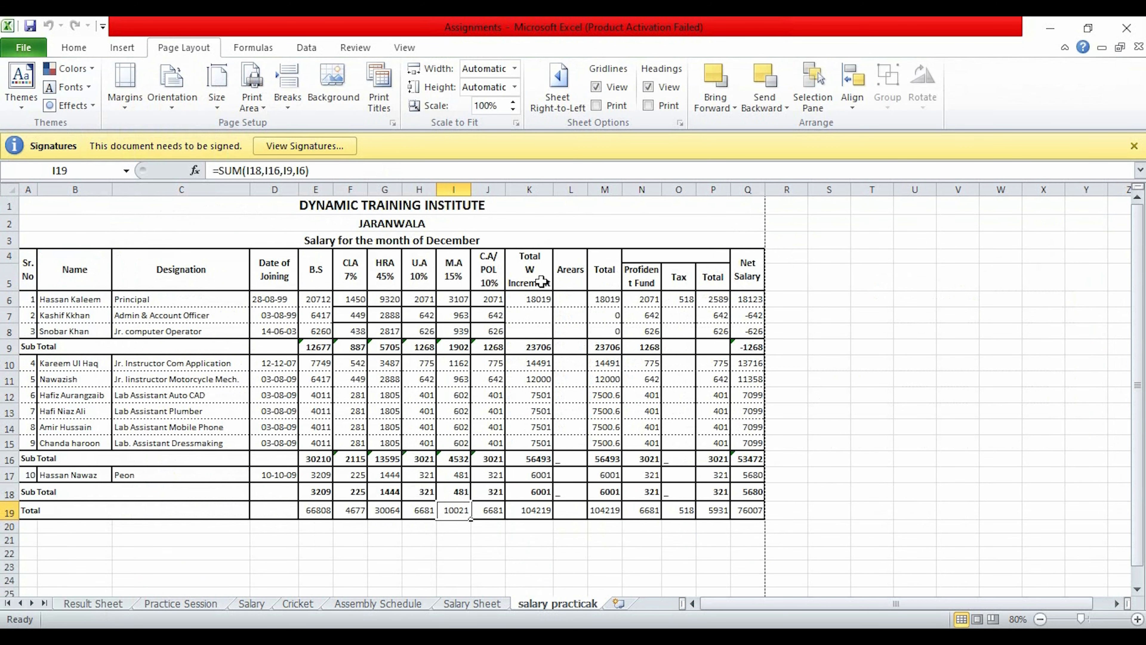
Change the salary sheet's paper size to Letter and back to Legal
click(224, 108)
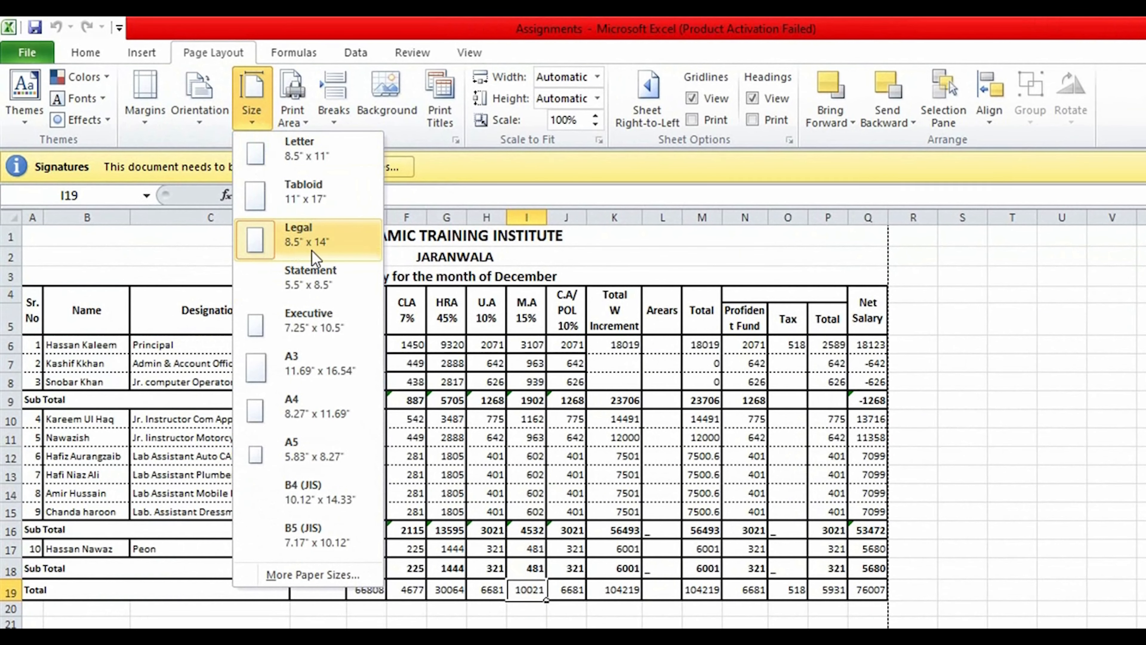
click(313, 163)
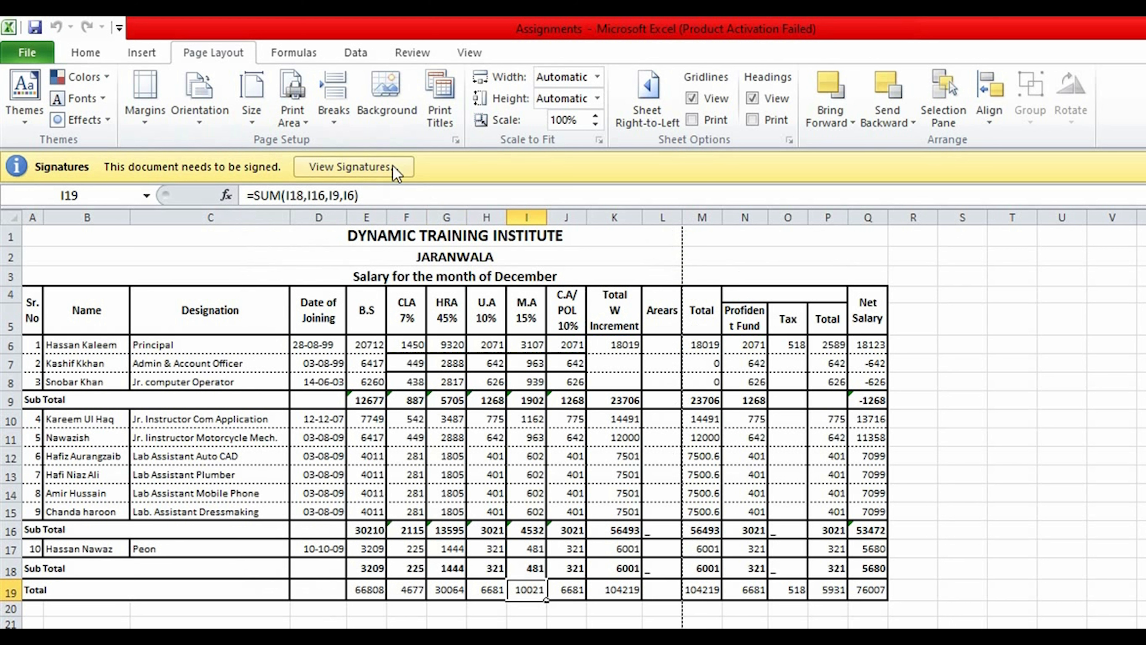
click(257, 121)
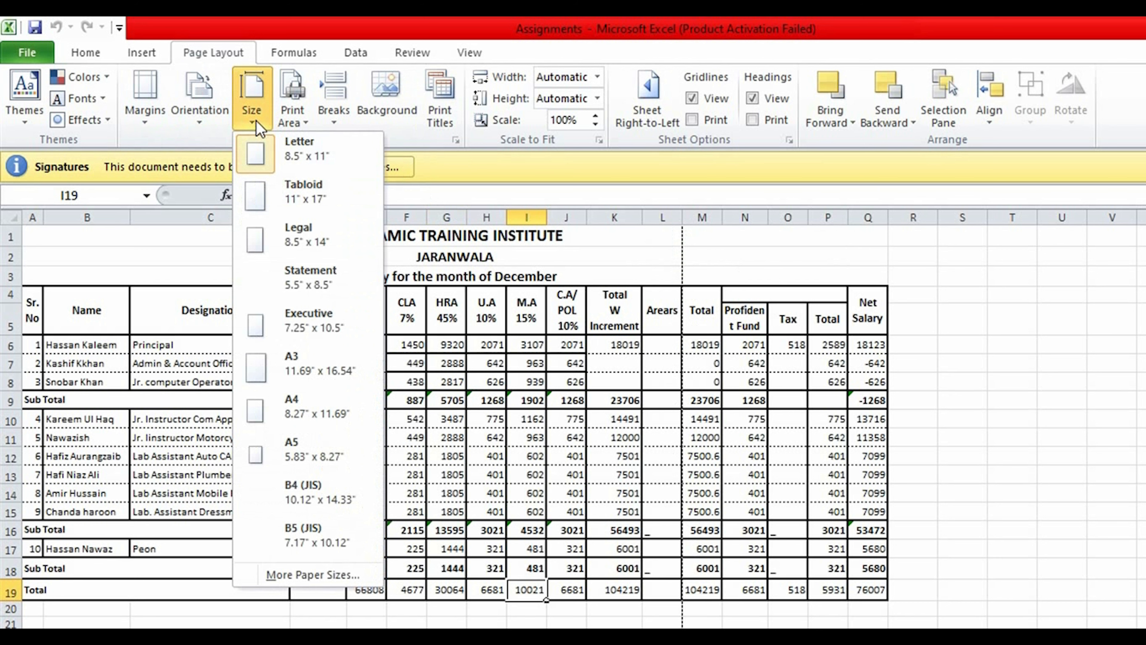
click(305, 258)
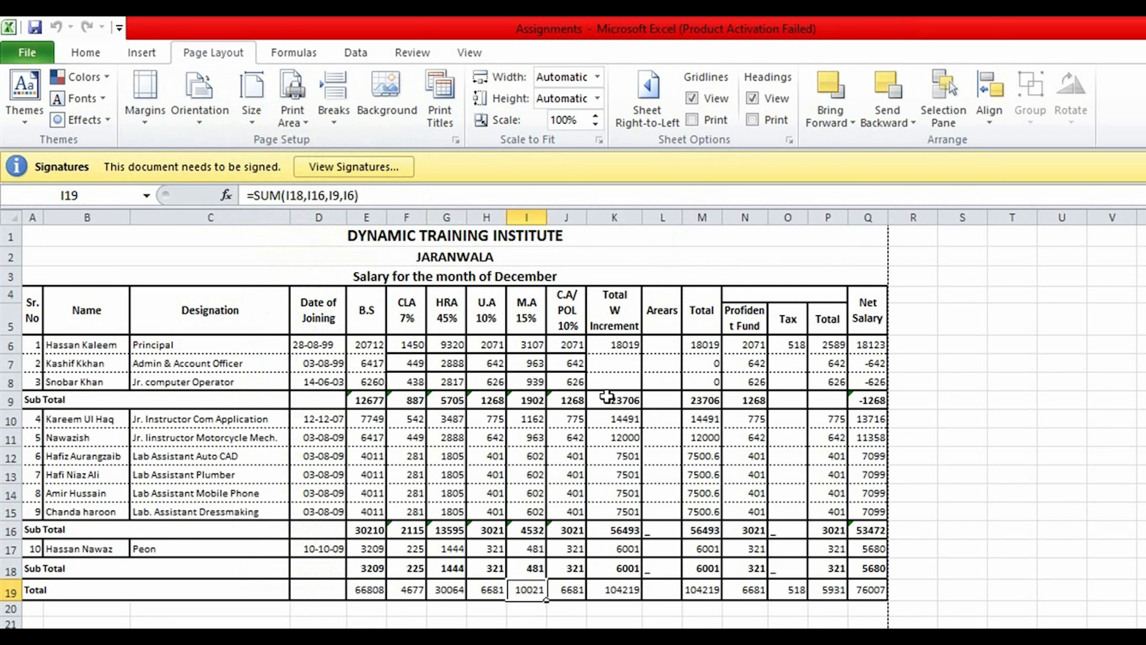
Set the print area of the salary sheet to the range A4:E15, from the Sr. No column through B.S
click(531, 440)
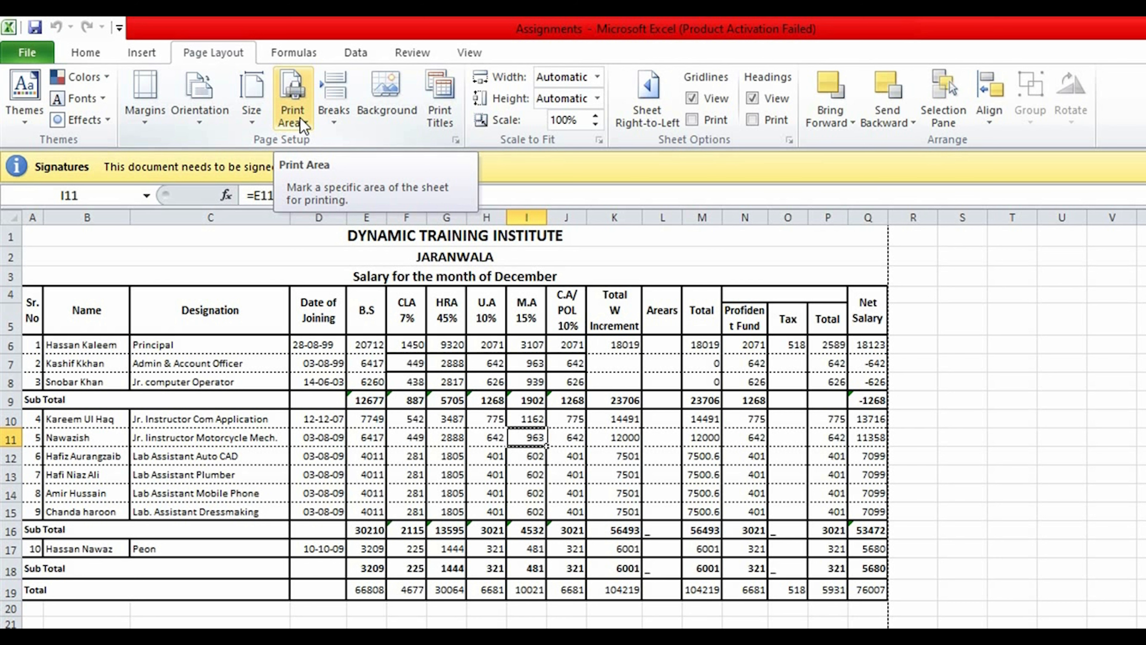
click(201, 319)
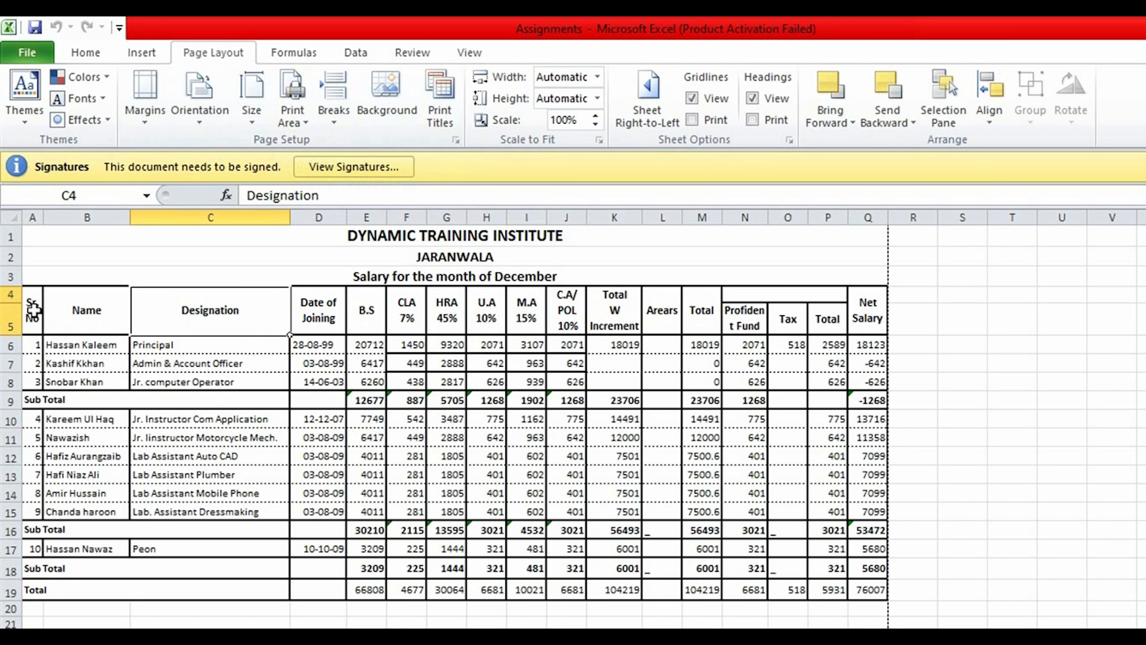
drag(33, 309, 348, 510)
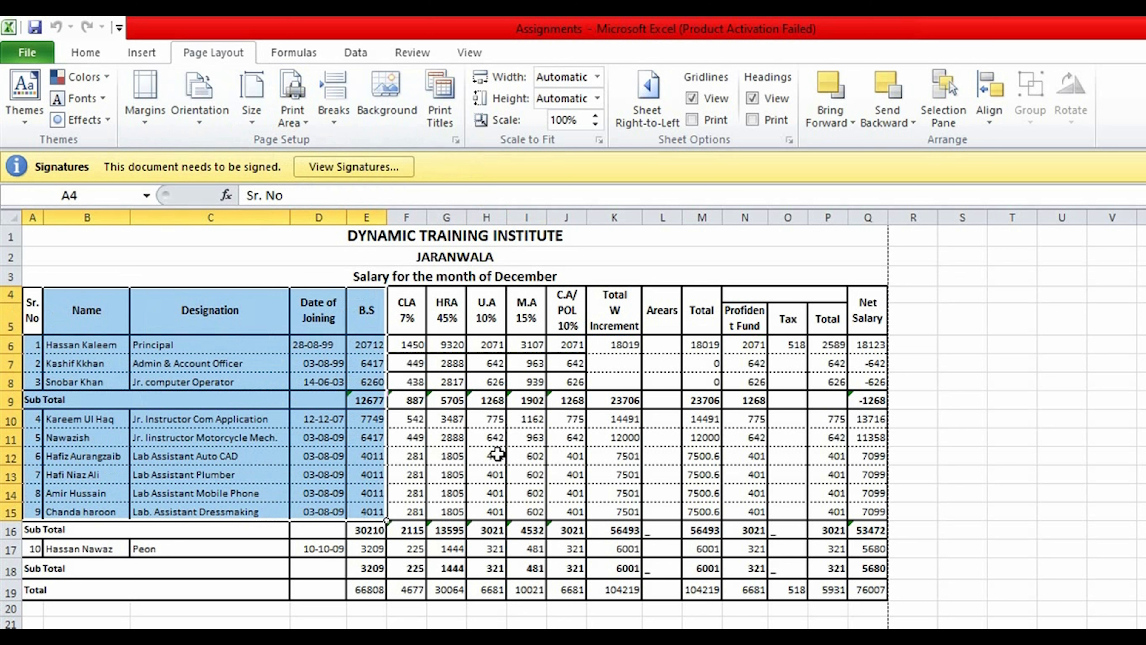
click(300, 110)
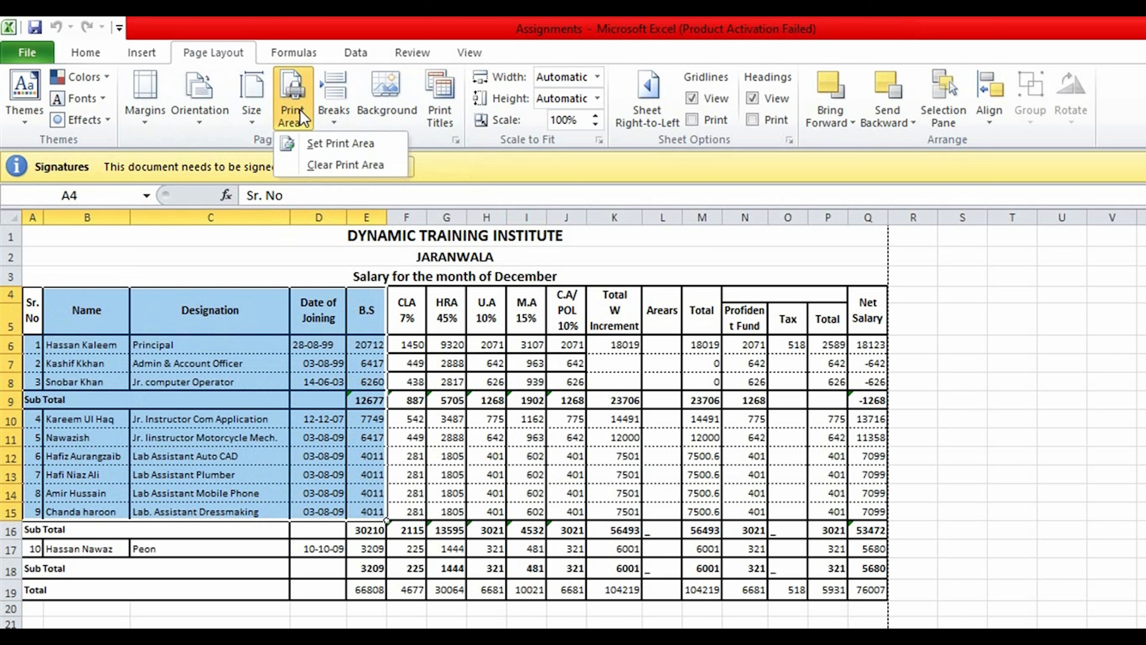
click(328, 144)
Deselect the range and check the defined print area in the print preview
click(359, 398)
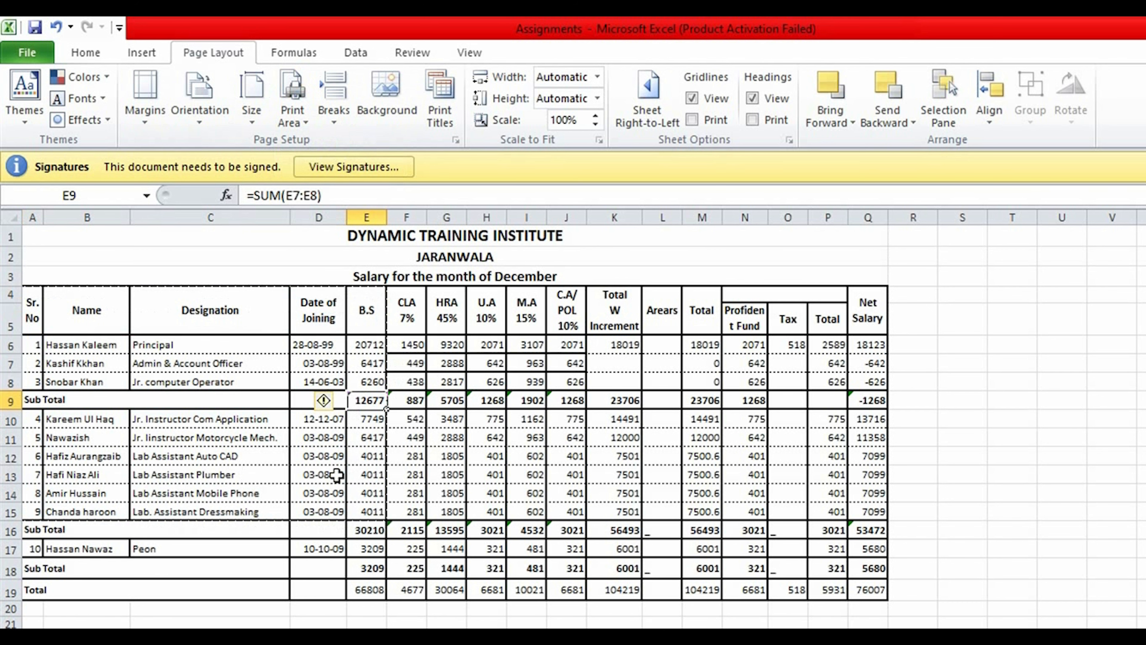
click(318, 470)
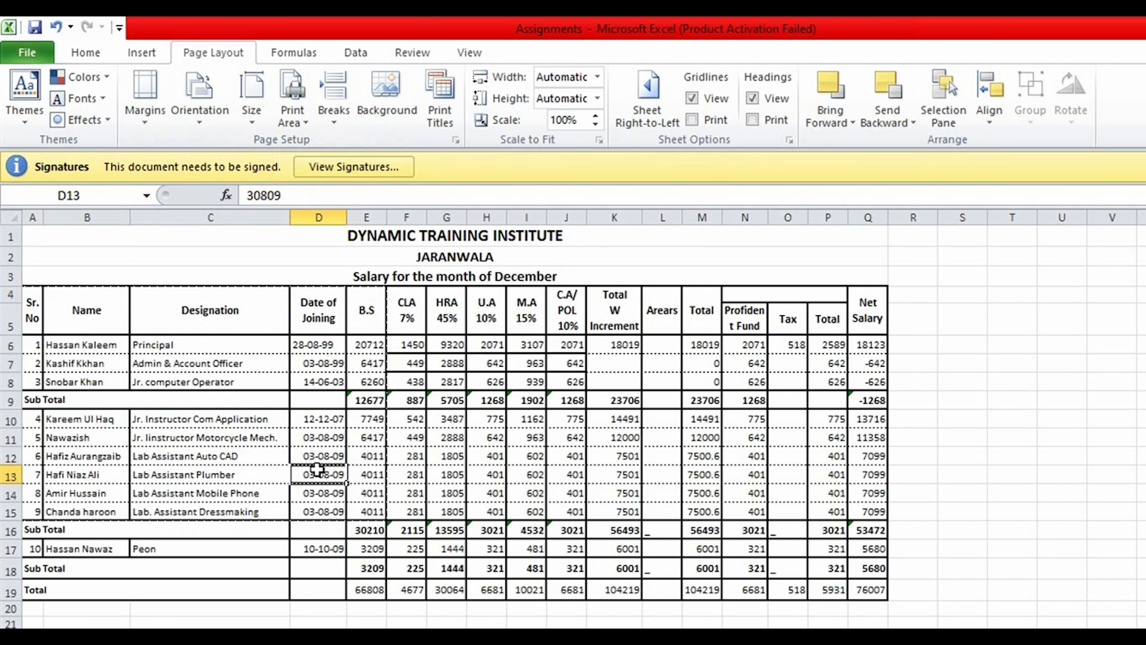
key(ctrl+p)
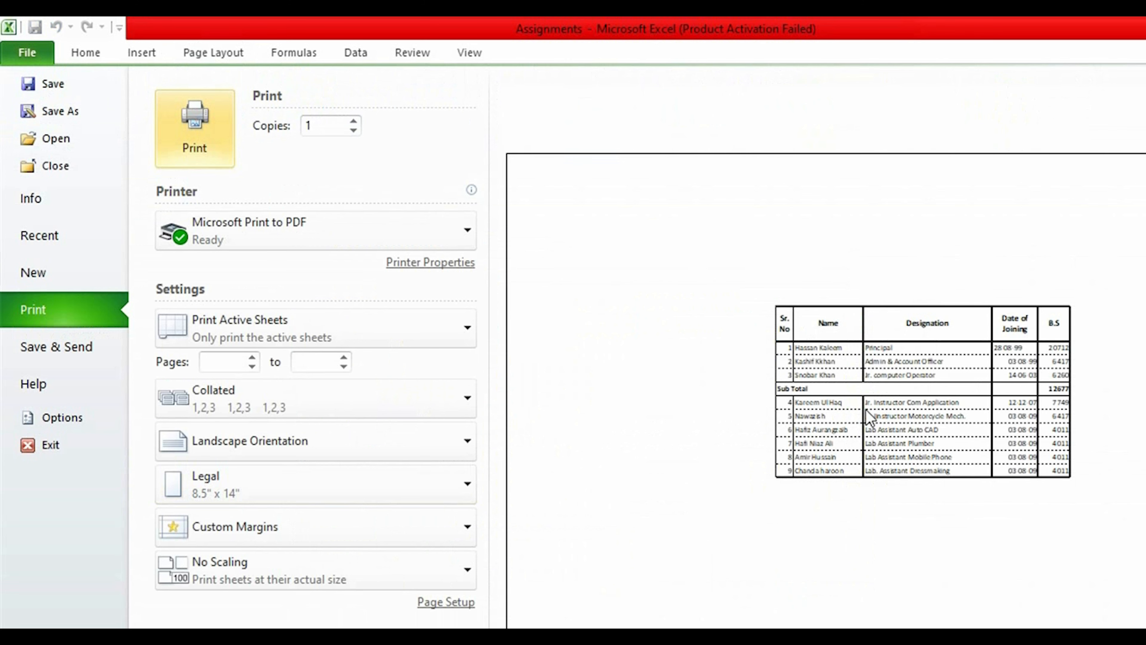
Leave the print preview and clear the print area defined on the salary sheet
key(Escape)
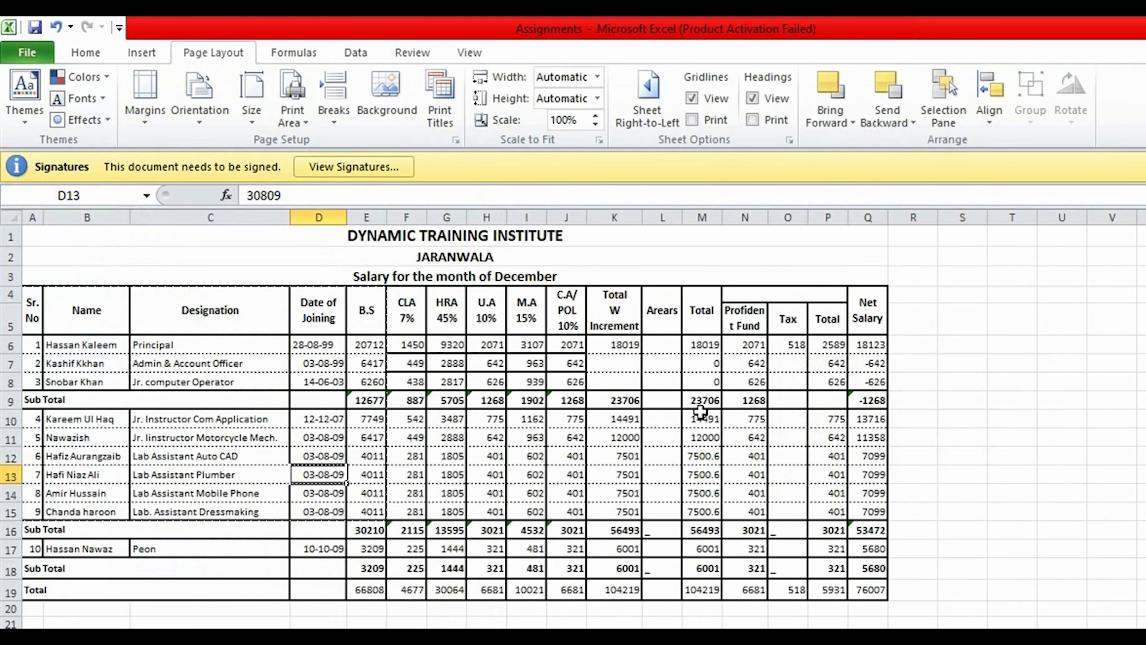
click(194, 348)
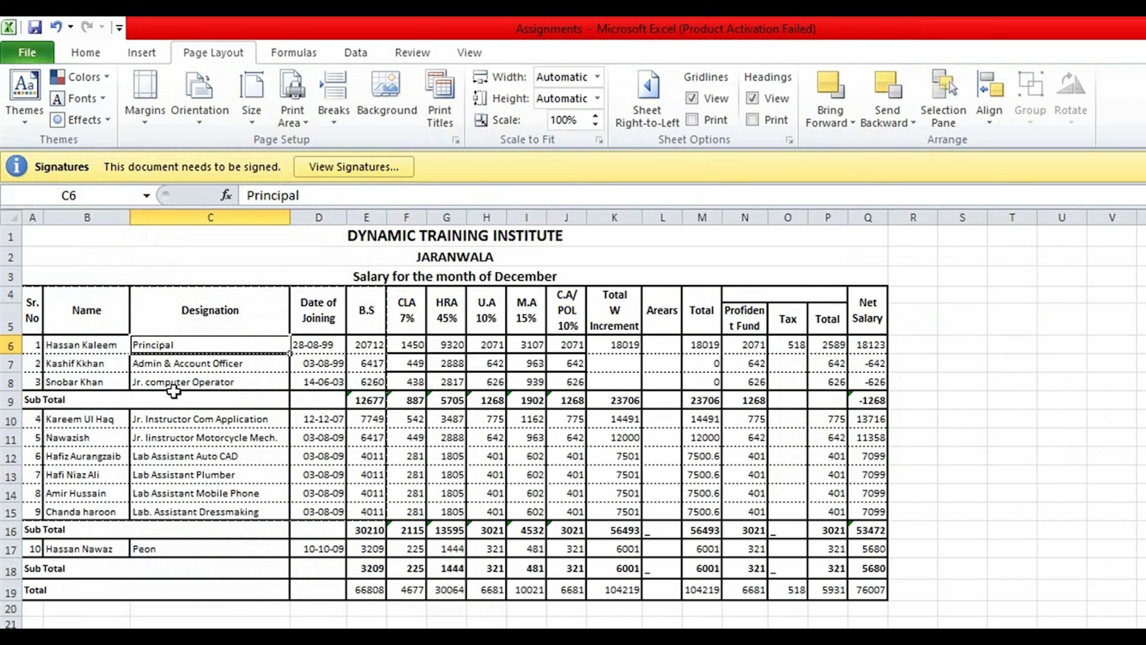
click(297, 126)
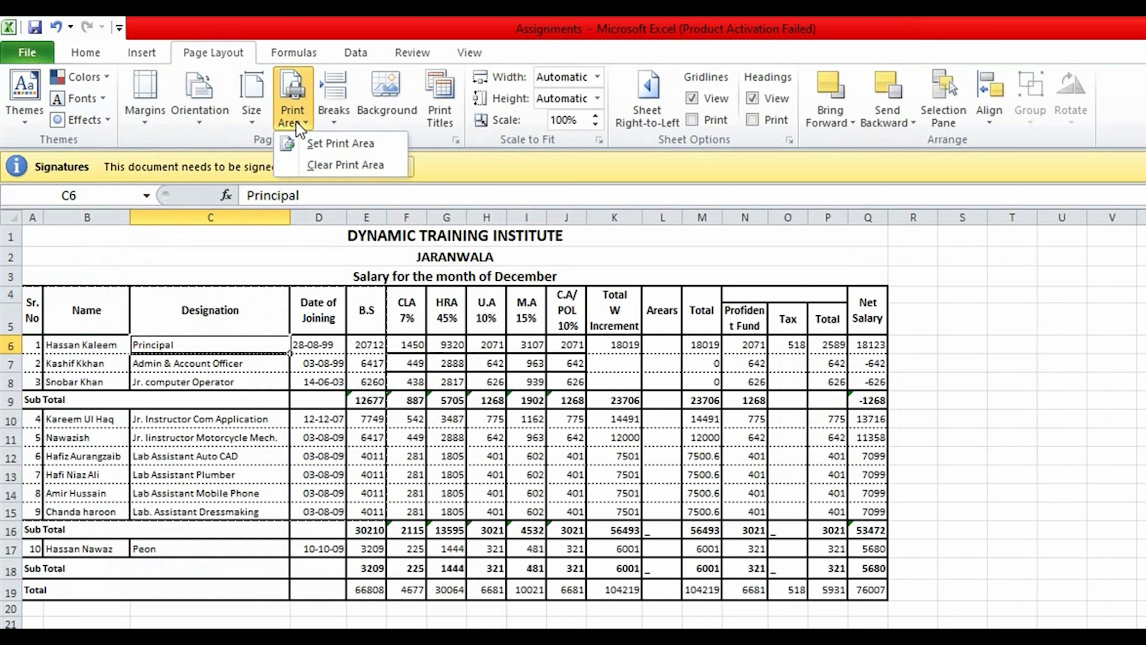
click(315, 167)
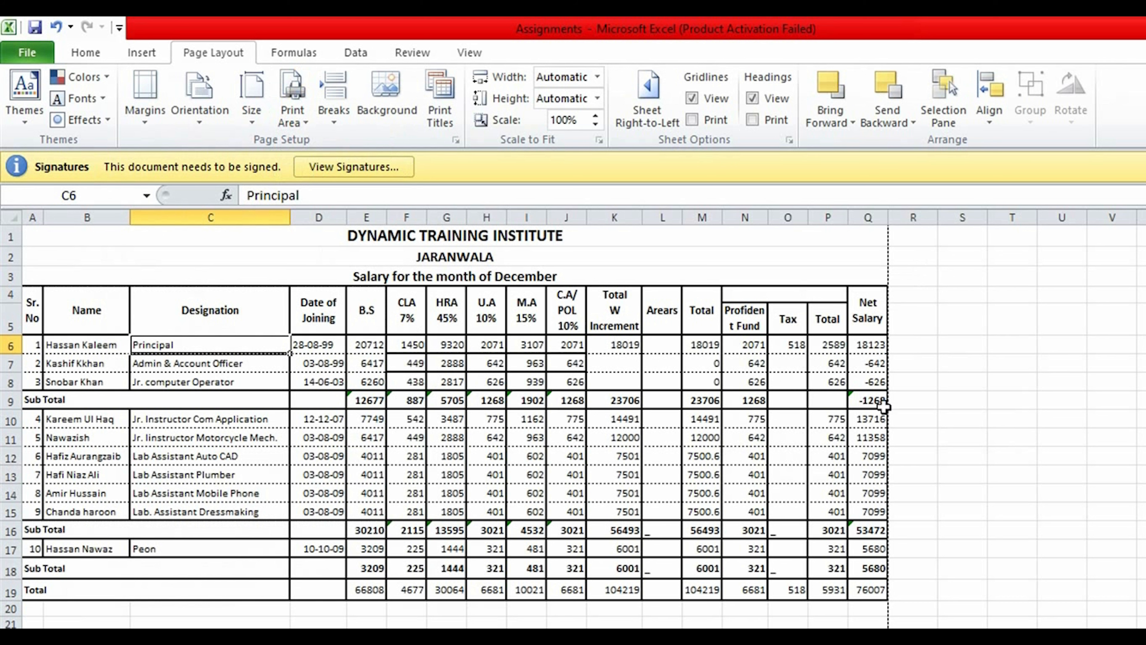
Insert a page break at cell C6, above and before the Principal entry
click(342, 127)
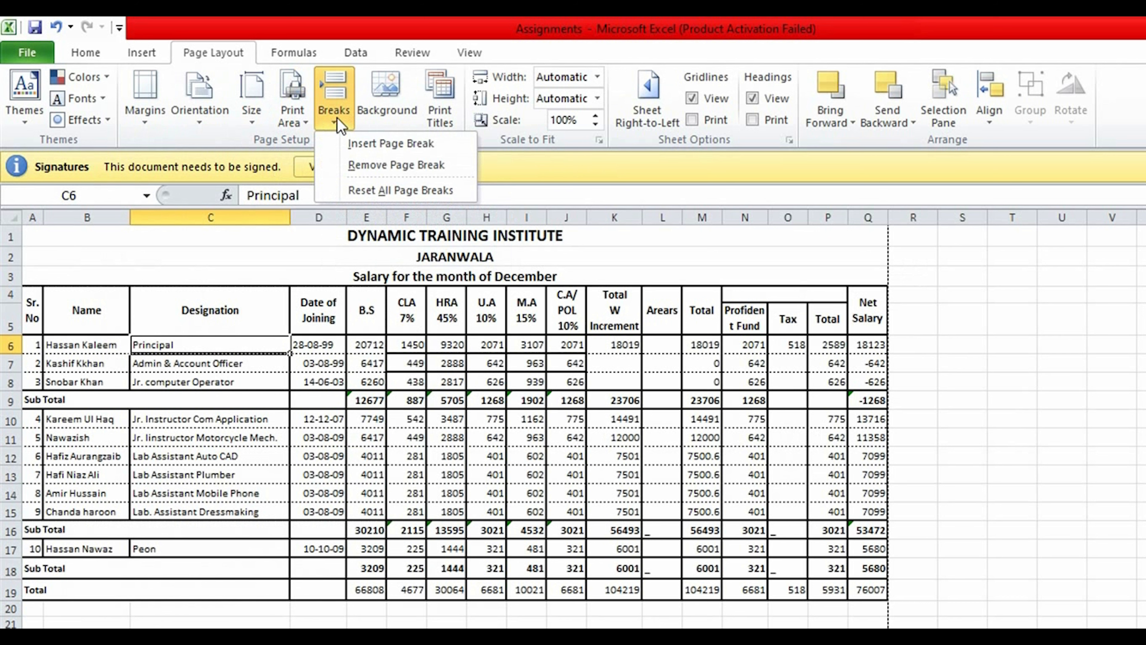
click(388, 149)
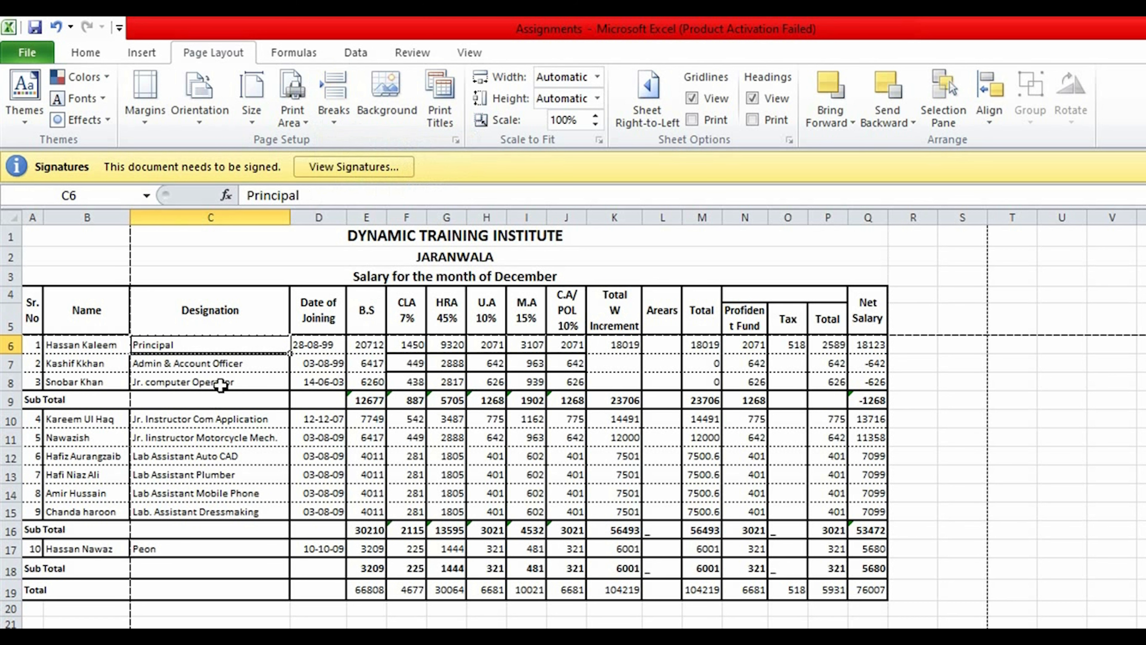
click(88, 279)
click(487, 437)
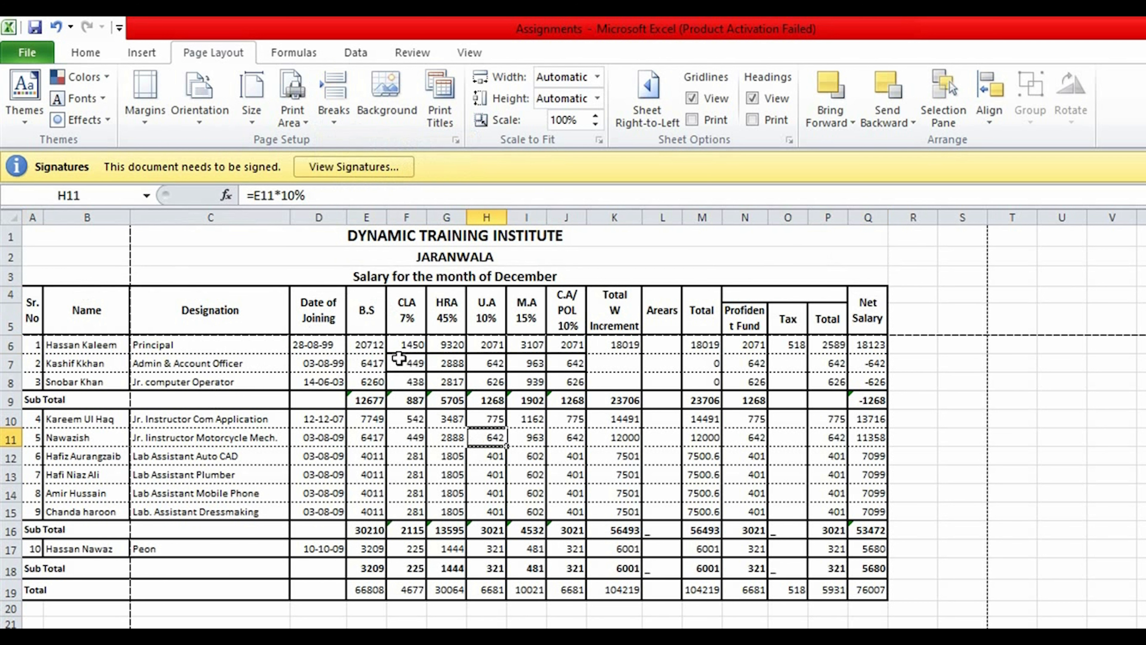
Try to remove the page break from cell H11, and reset all page breaks on the sheet
click(336, 116)
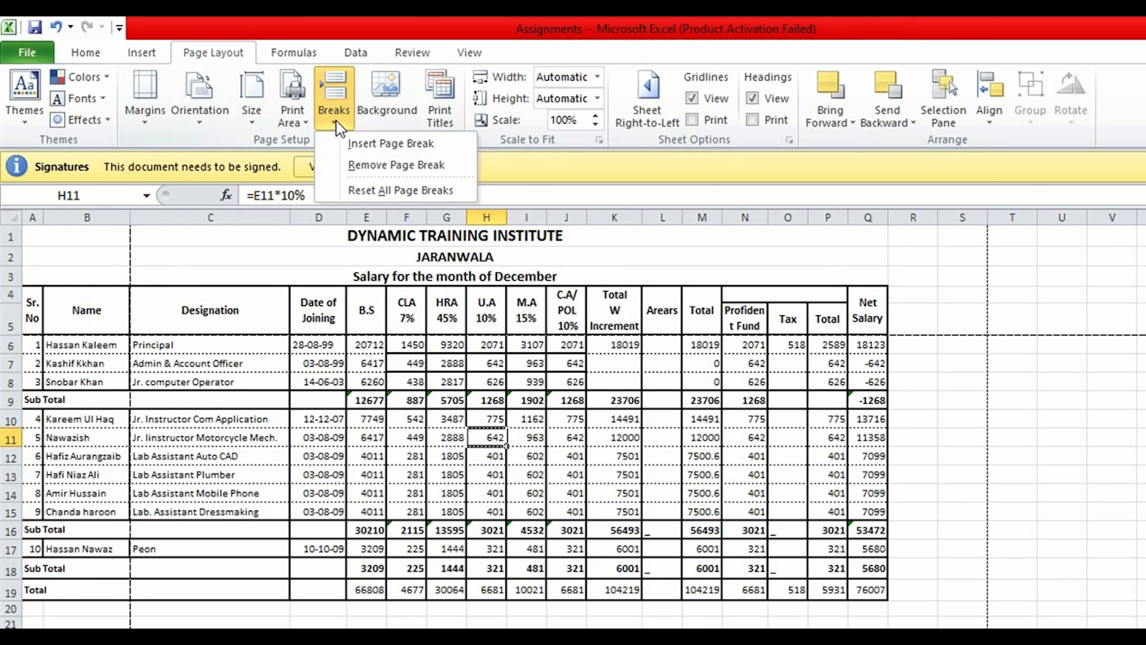
click(355, 165)
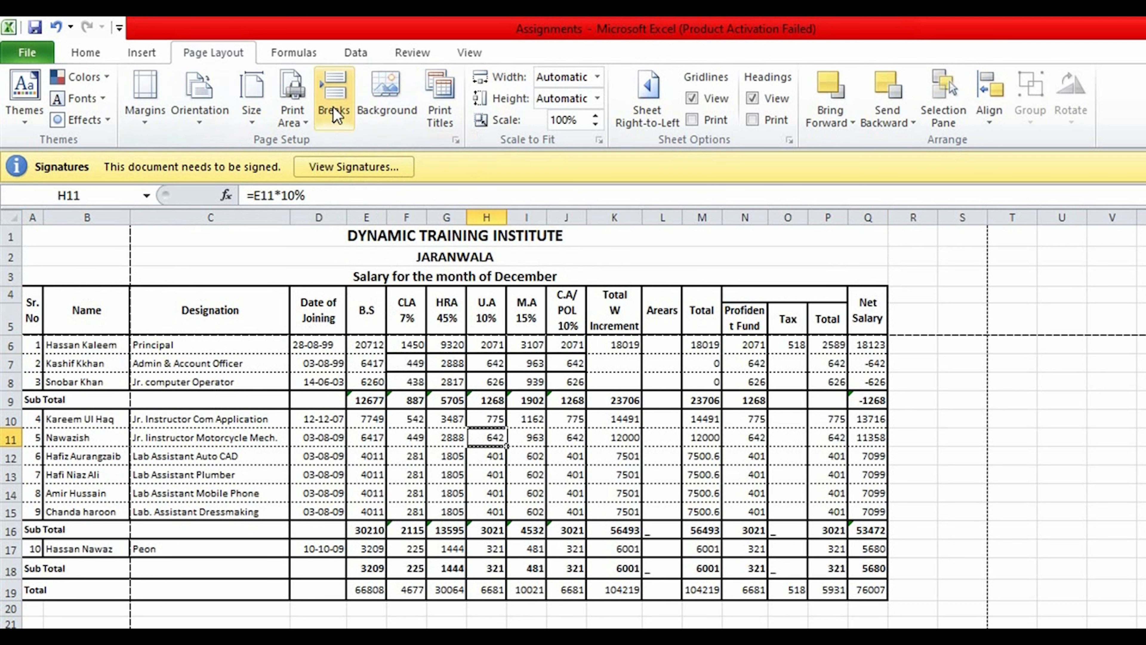
click(336, 115)
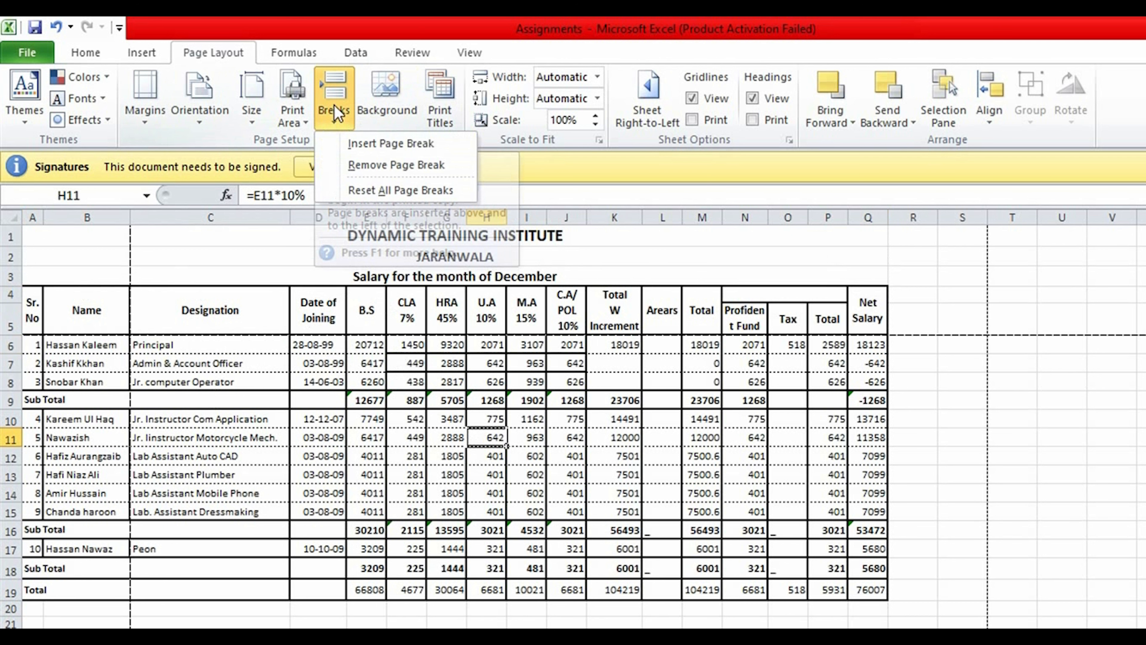
click(359, 189)
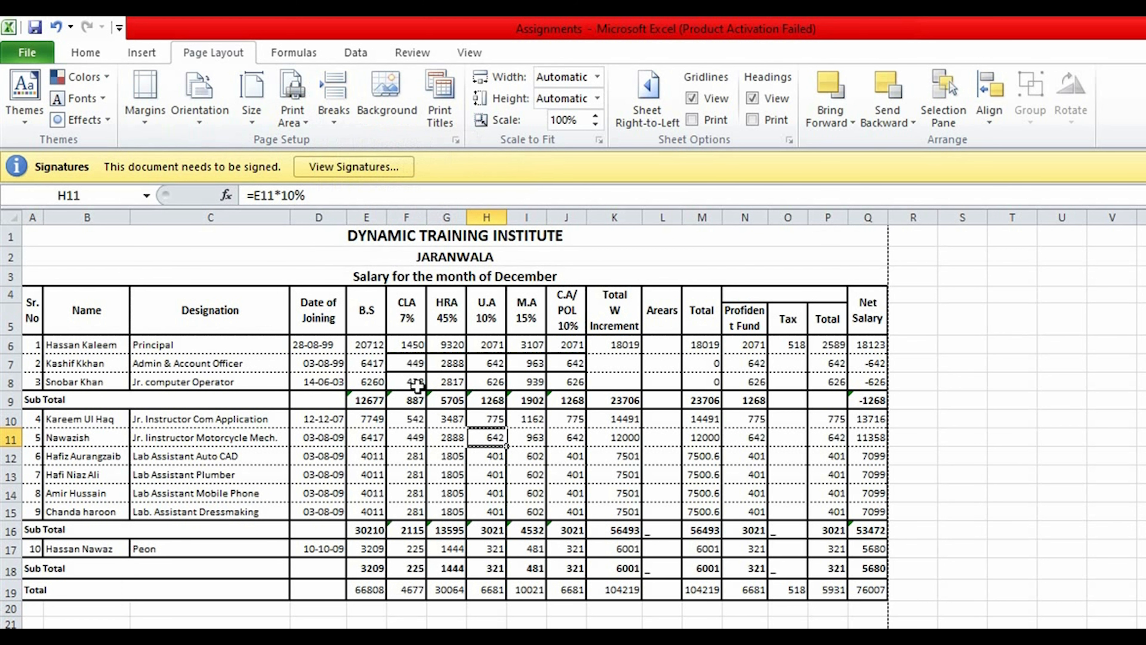
click(348, 346)
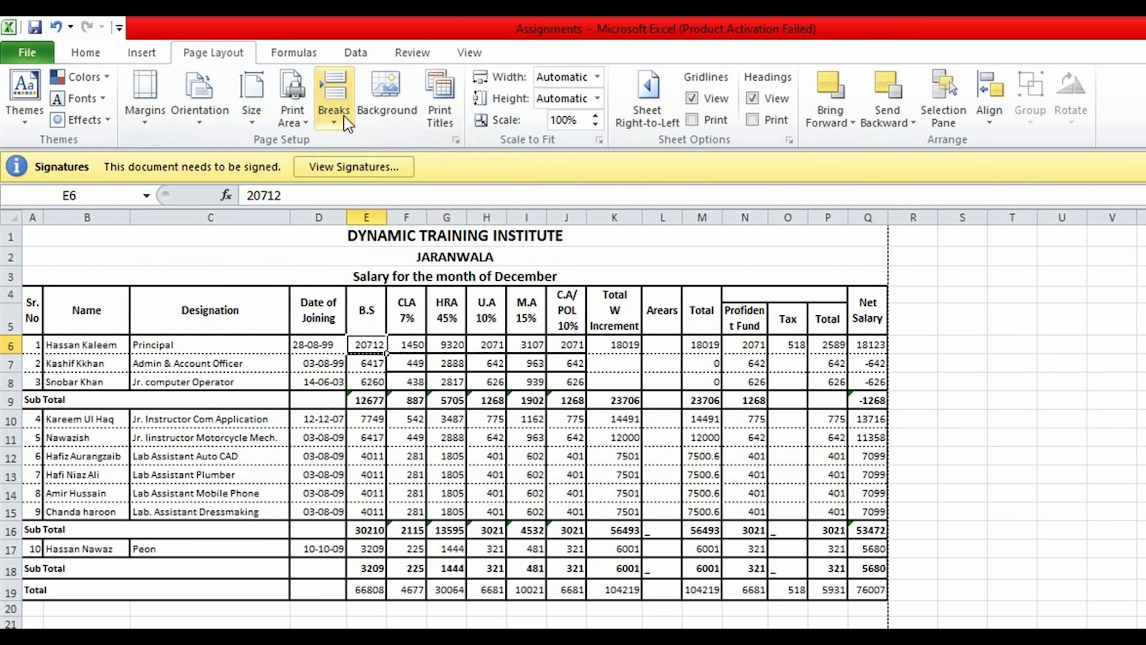
click(334, 111)
click(589, 451)
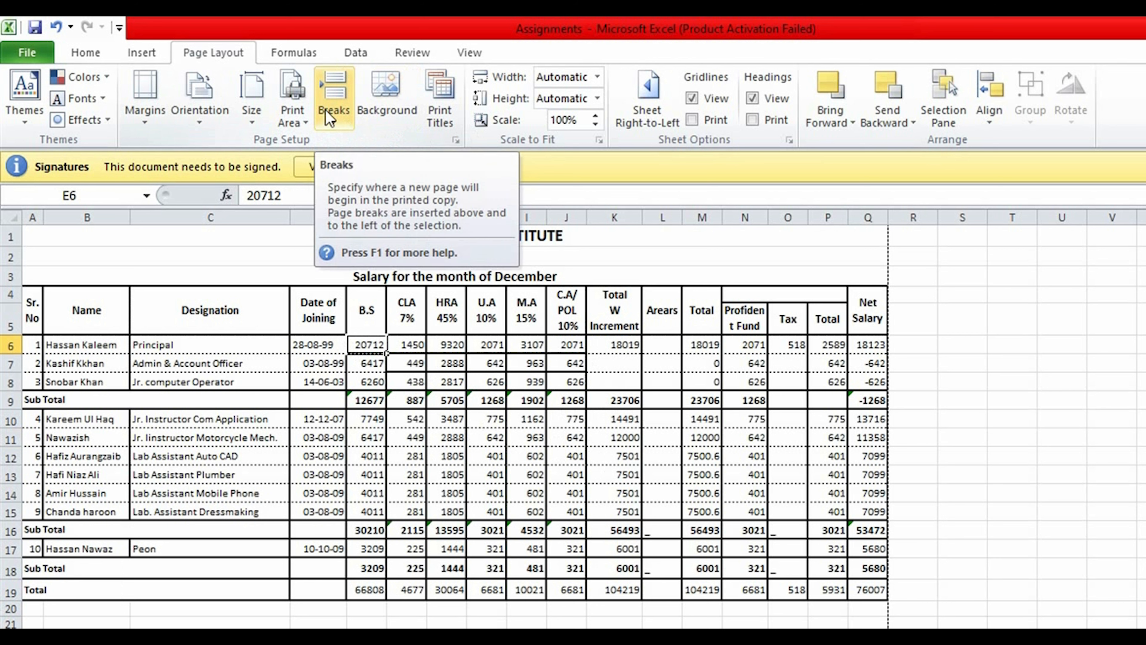
click(491, 454)
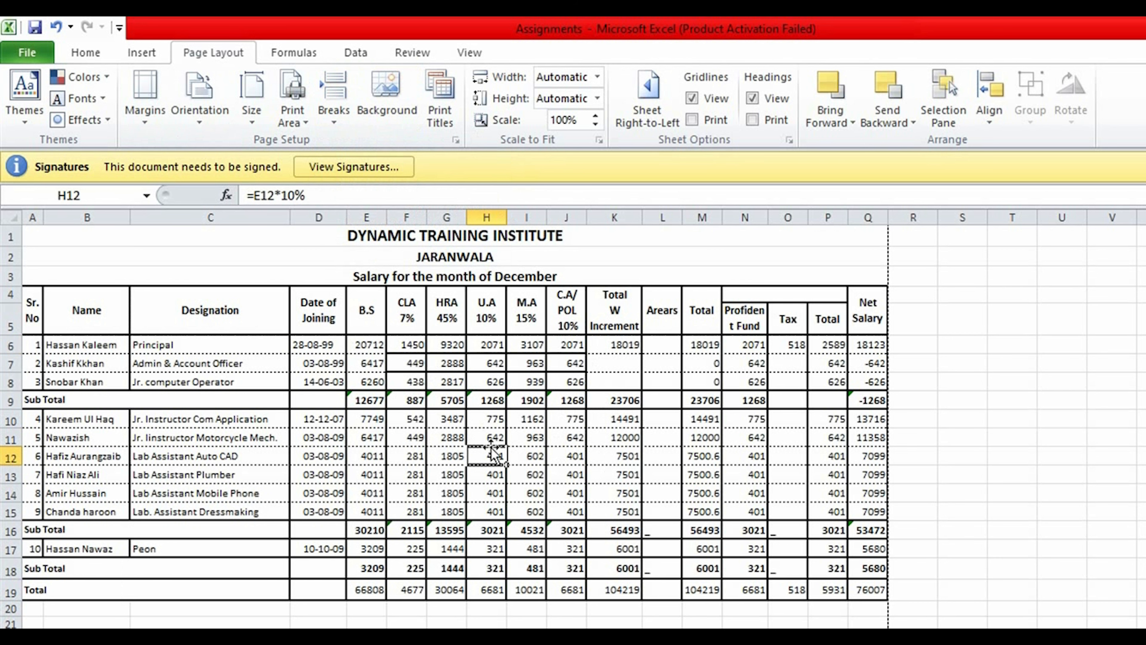
Switch the salary sheet to Page Break Preview and dismiss its welcome message
click(467, 51)
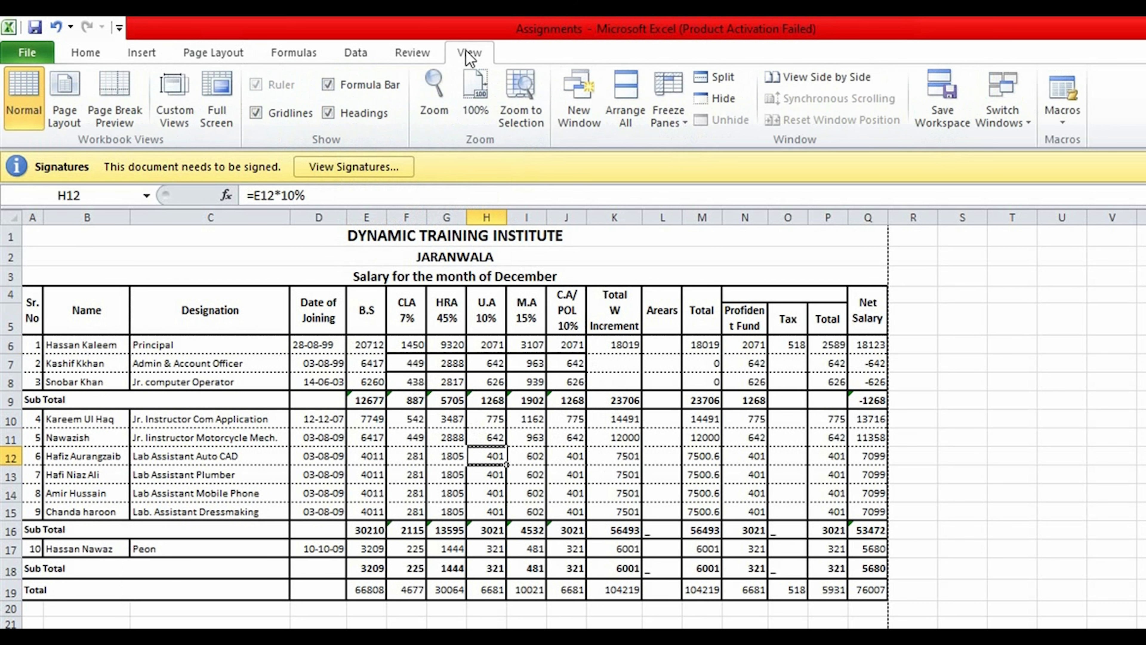
click(130, 107)
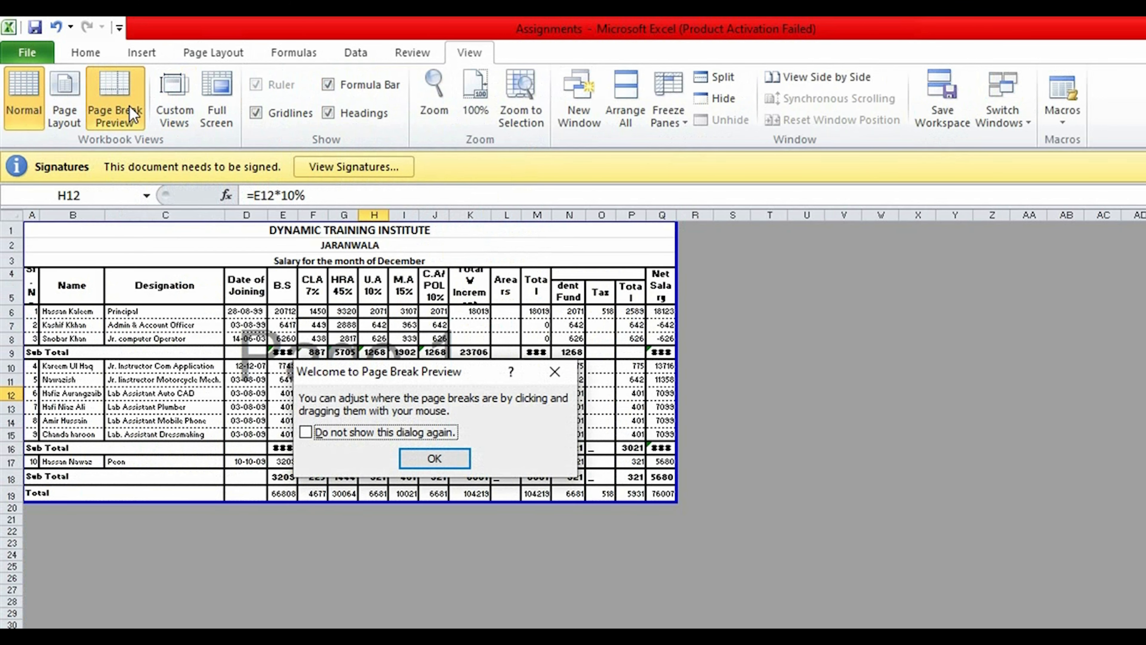
click(316, 432)
click(434, 458)
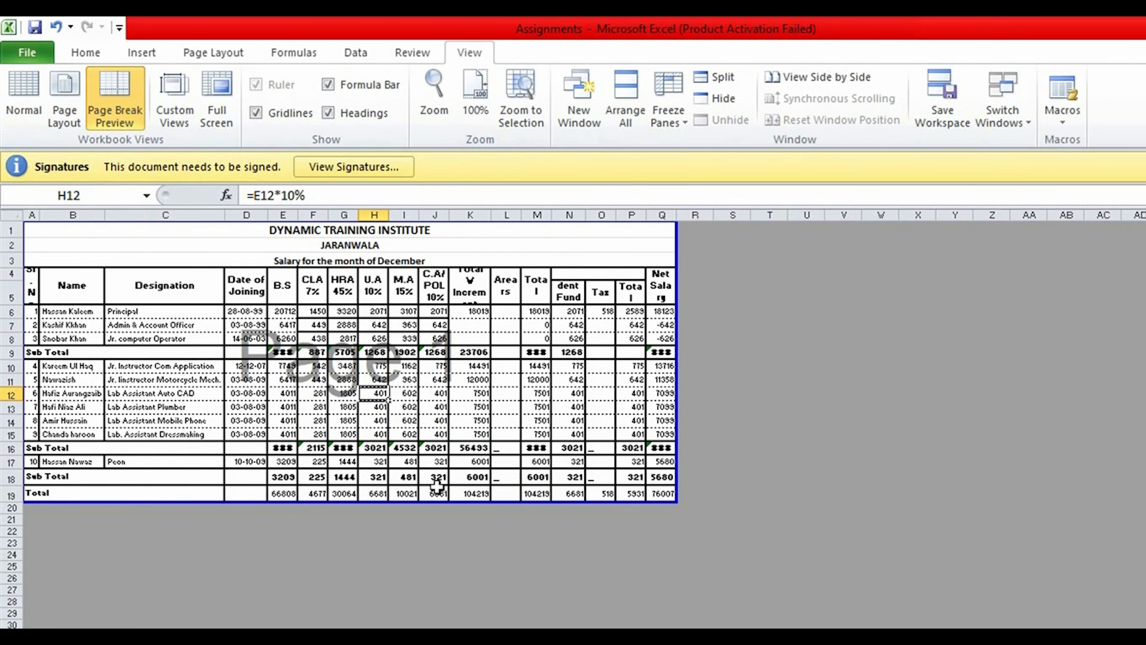
drag(416, 369, 411, 380)
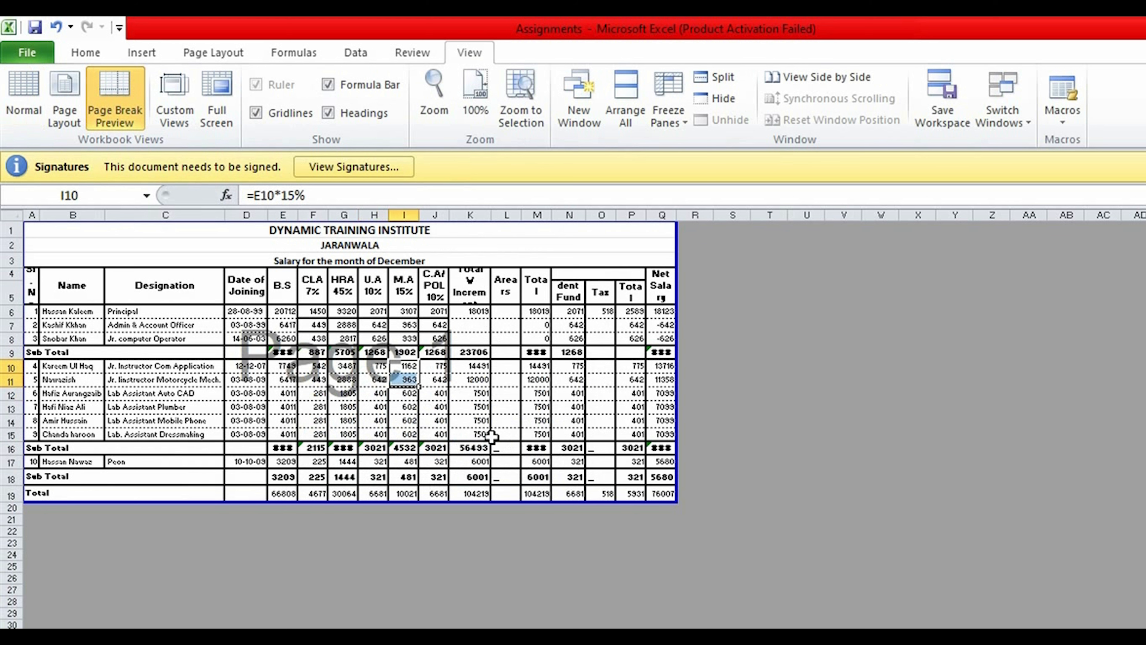
click(724, 331)
click(724, 300)
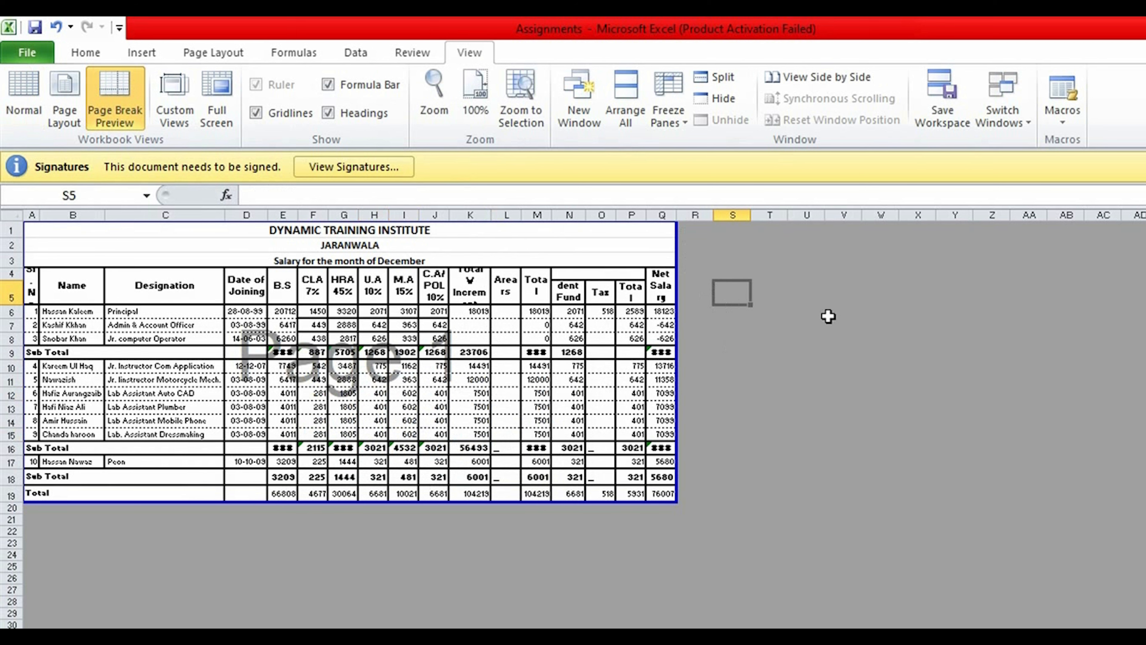
Apply all borders to the empty range R1:AG20 beside the salary table to extend the printed pages
drag(703, 230, 1142, 509)
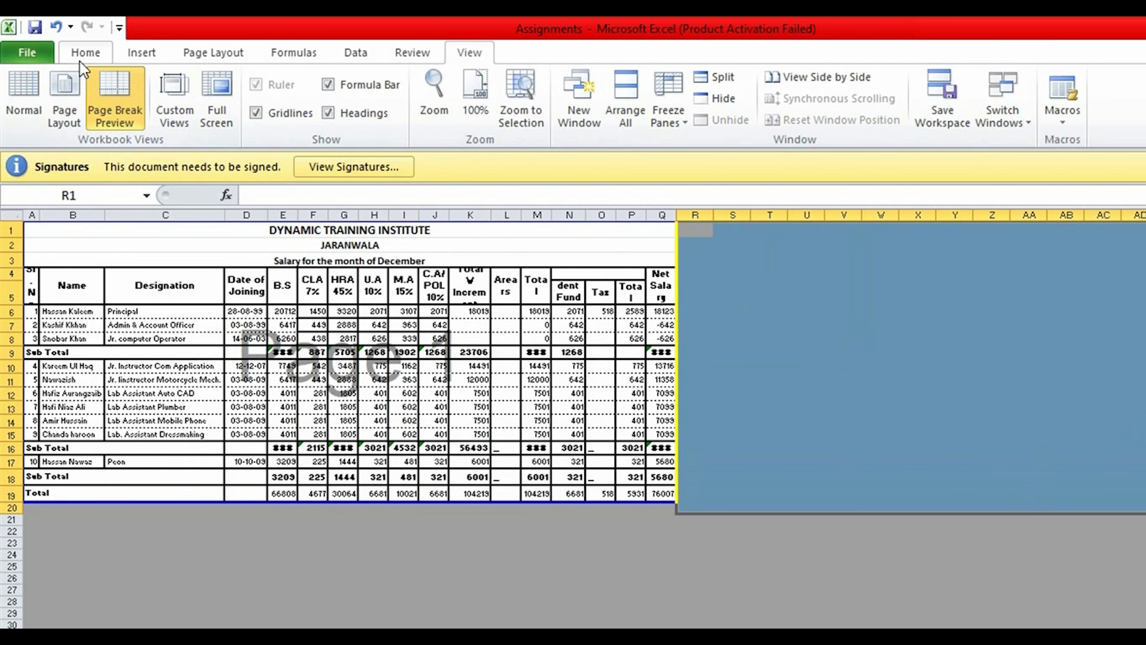
click(84, 53)
click(266, 112)
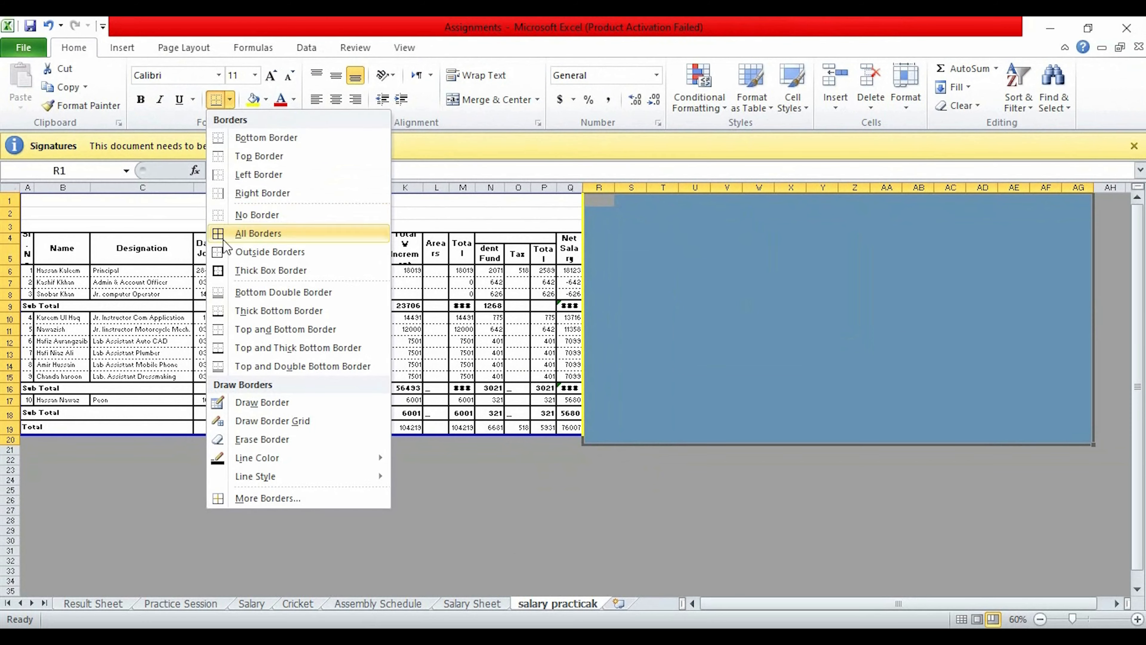
click(225, 239)
click(789, 364)
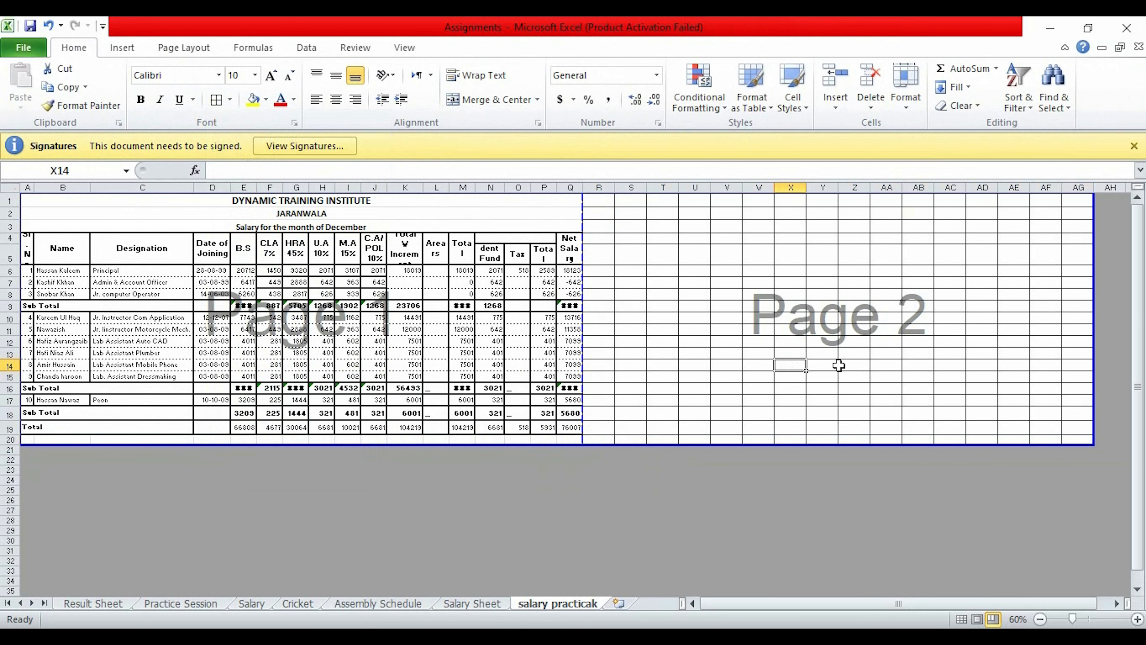
Review the two page areas of the salary sheet and return it to Normal view
click(271, 317)
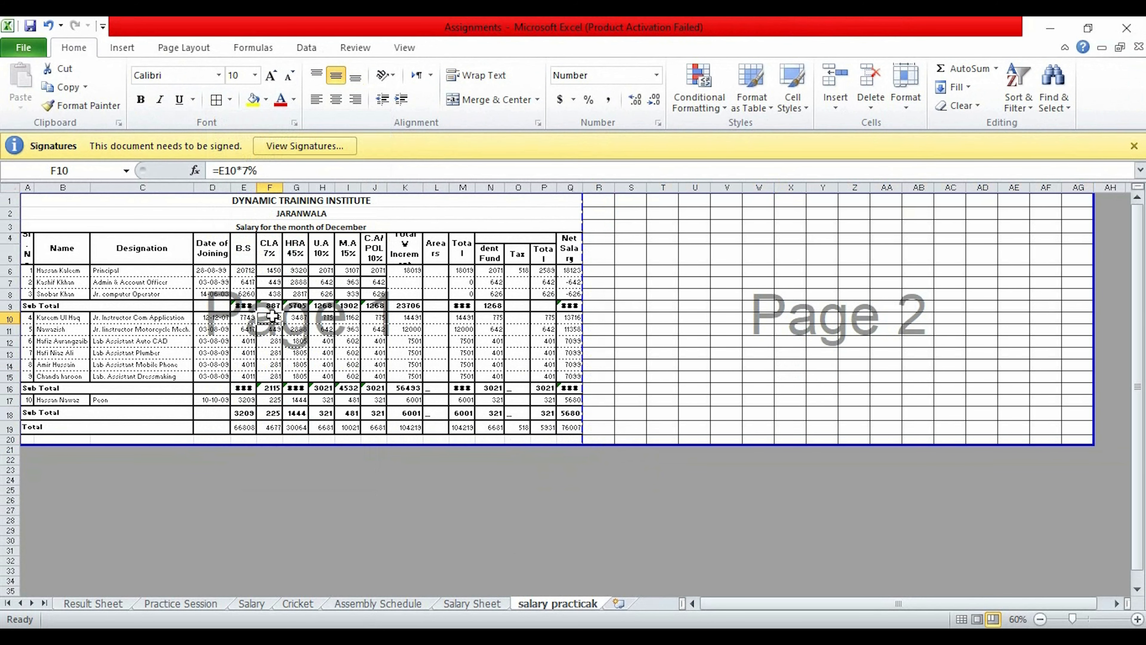
click(865, 356)
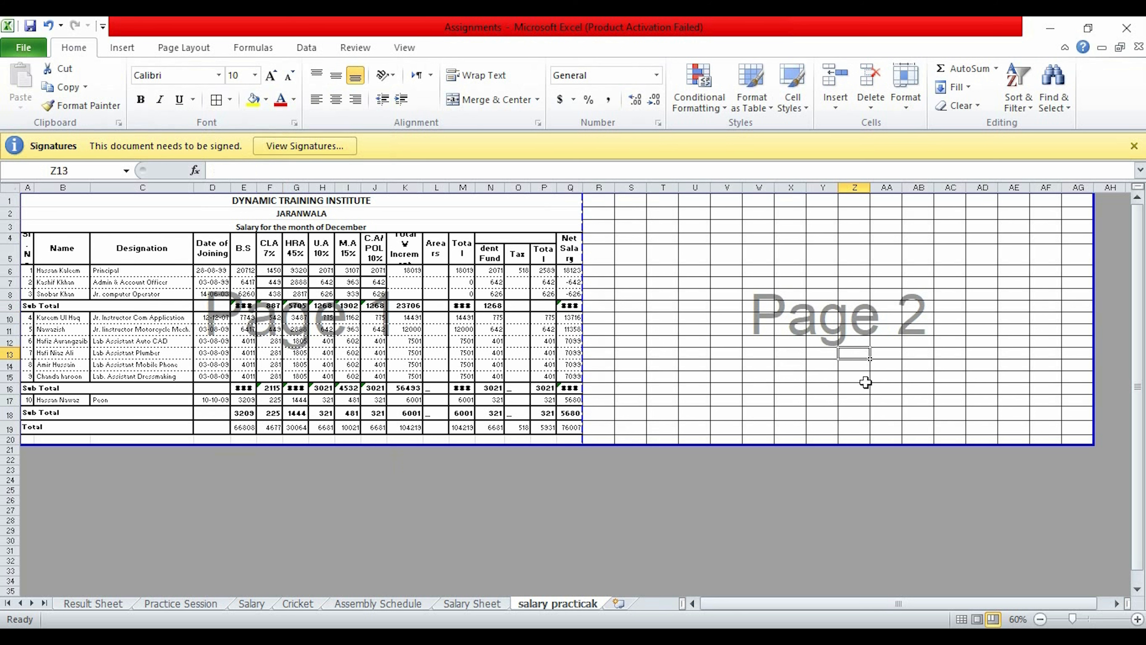
click(125, 470)
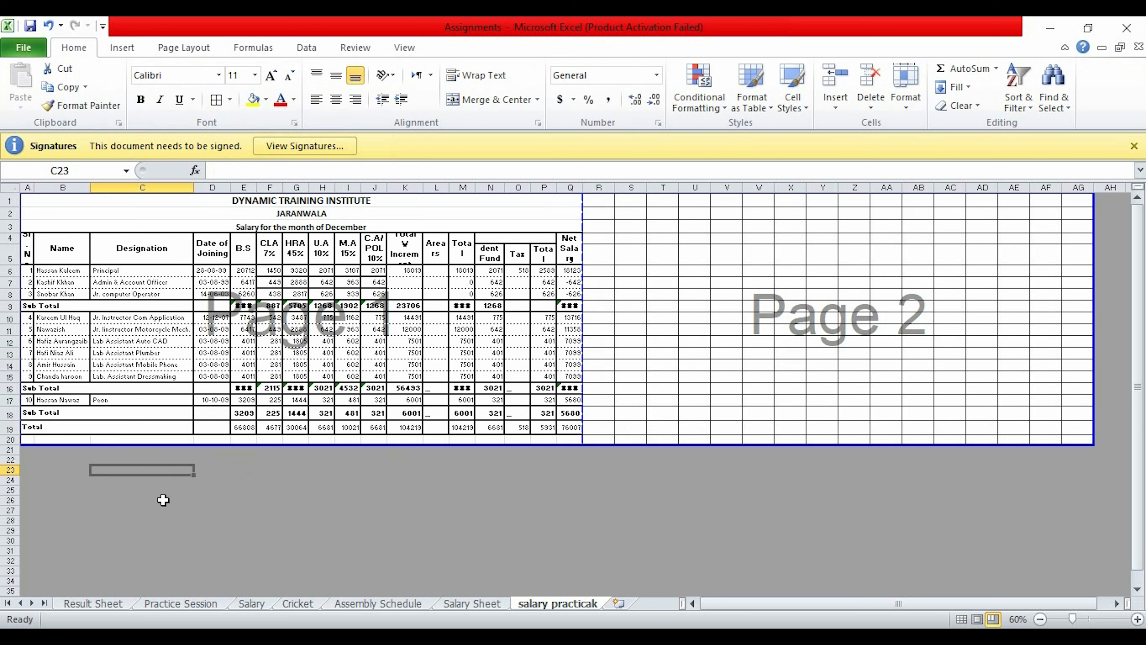
click(392, 50)
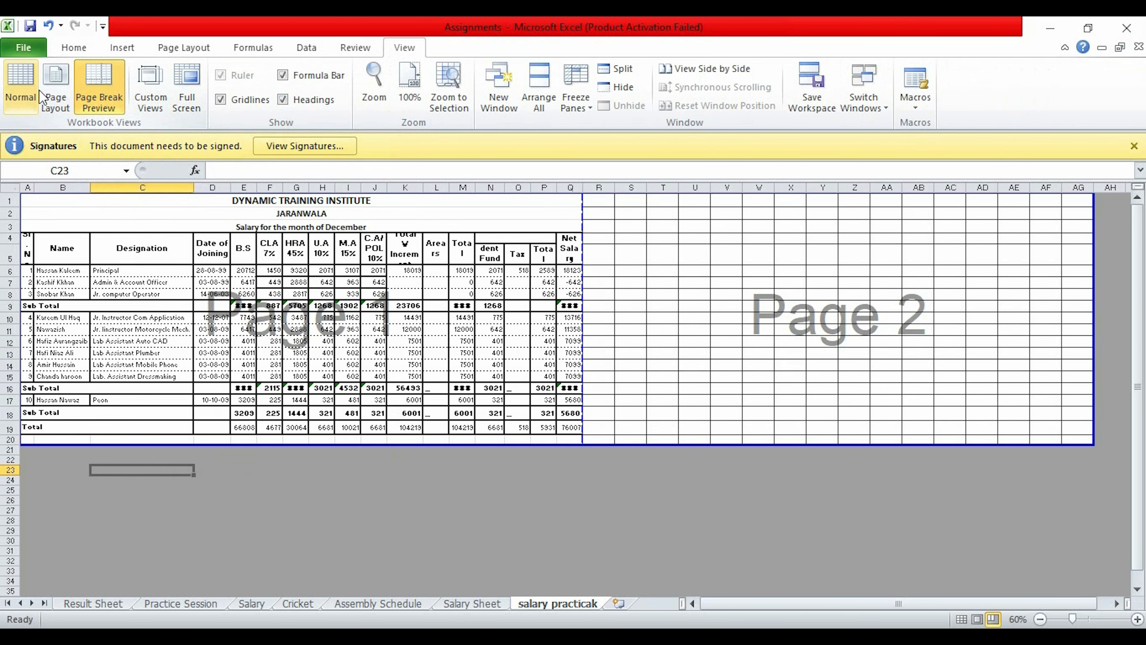
click(30, 83)
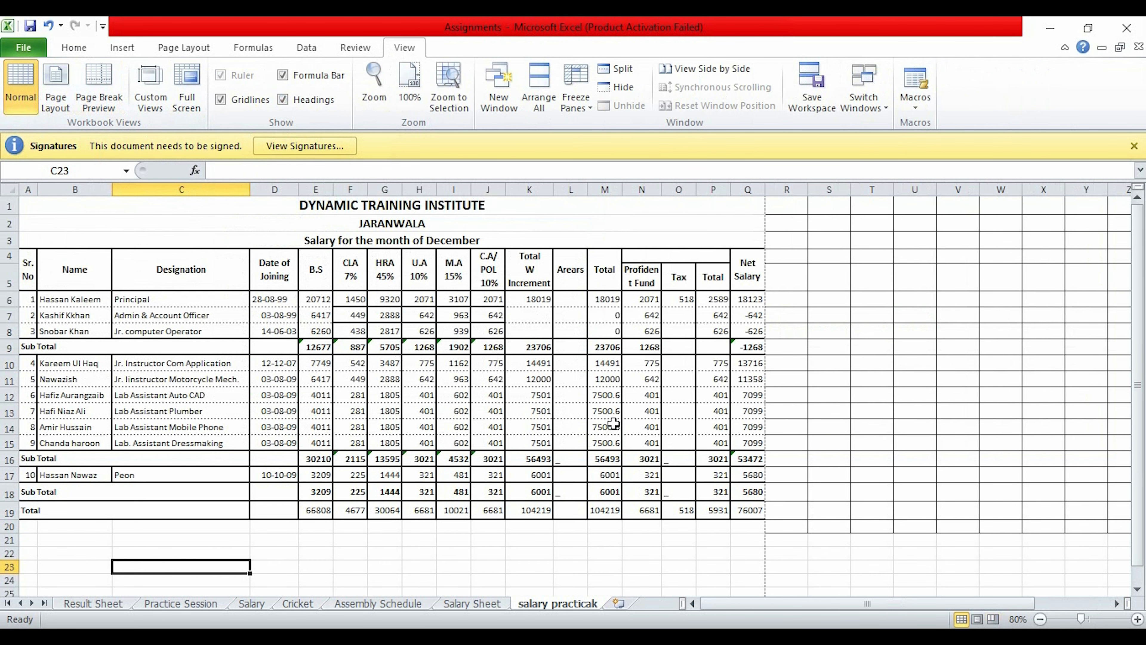
click(601, 424)
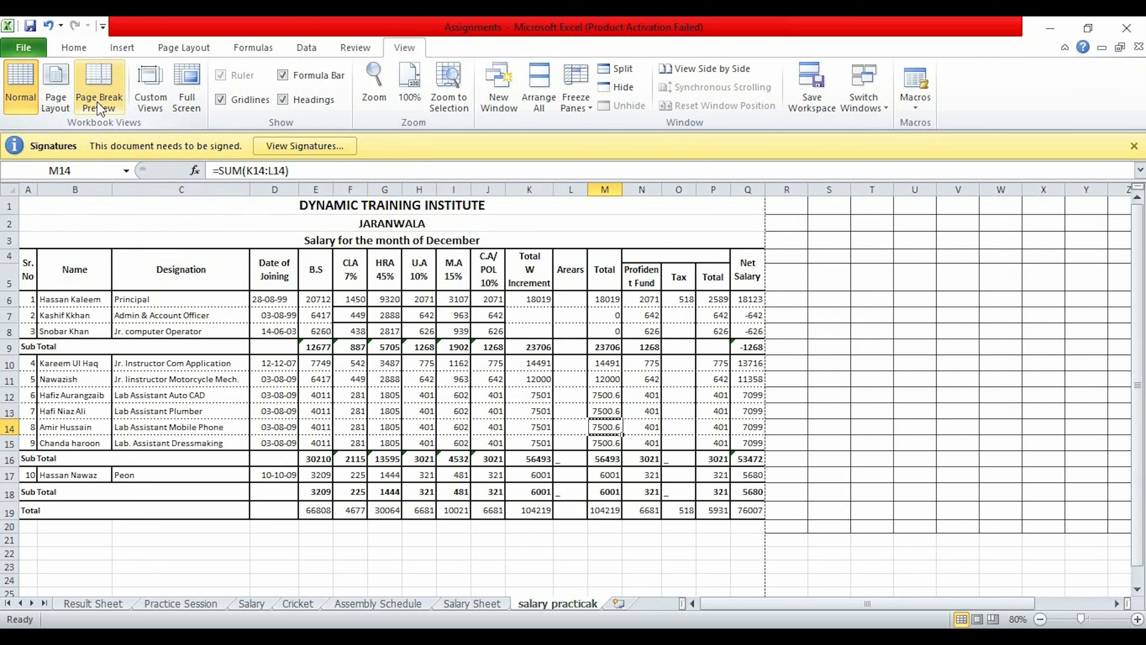
Set the blue Pink Purple and Amber Neon picture from the new inp course data folder on drive F: as the sheet background
click(183, 53)
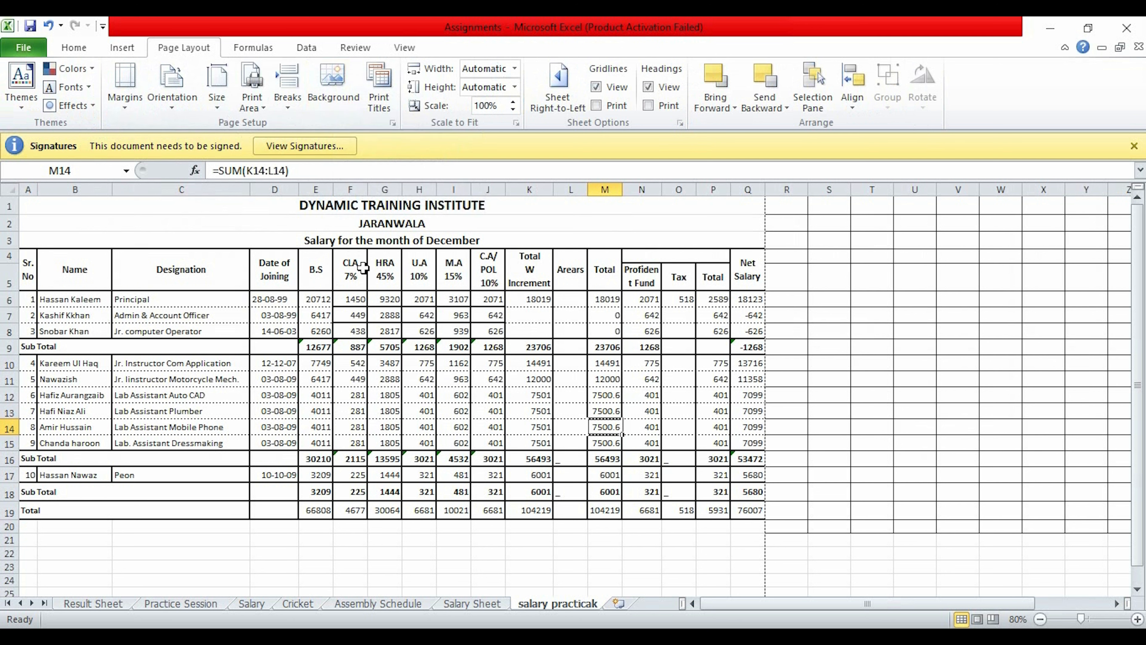
click(331, 87)
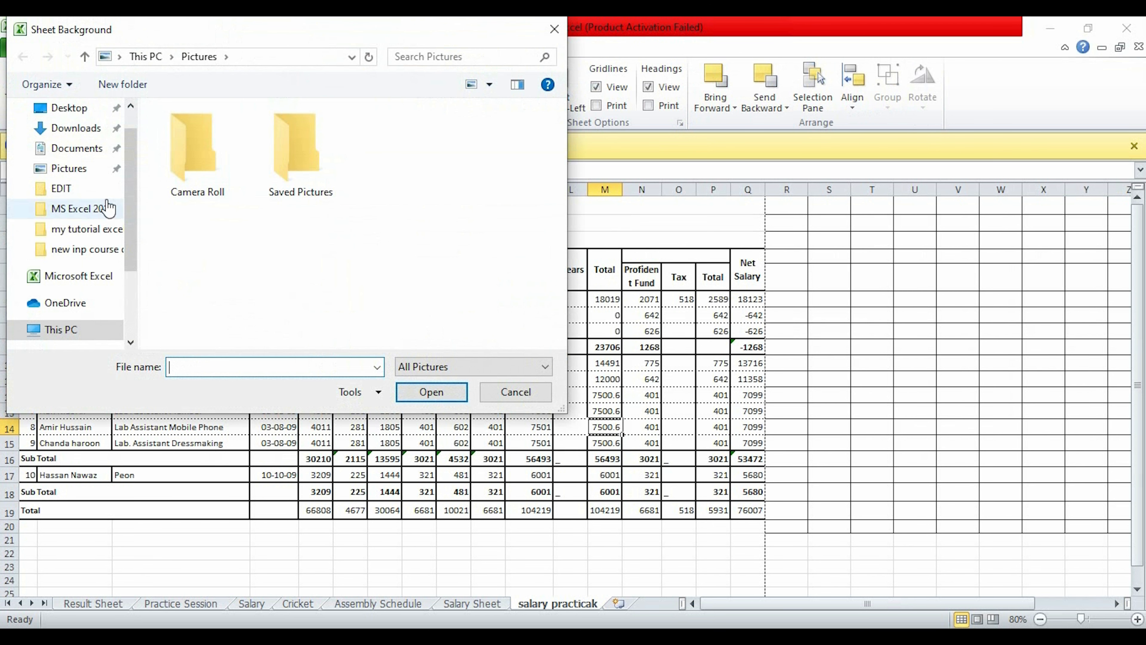
scroll(137, 217, down, 1)
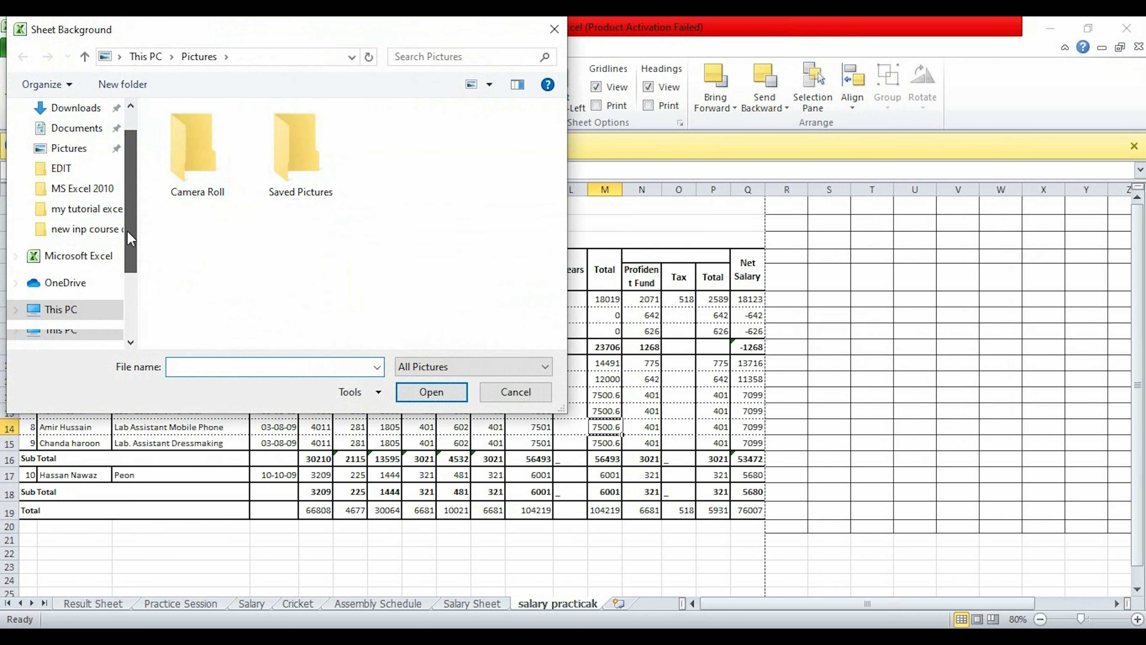
scroll(130, 253, down, 2)
click(101, 266)
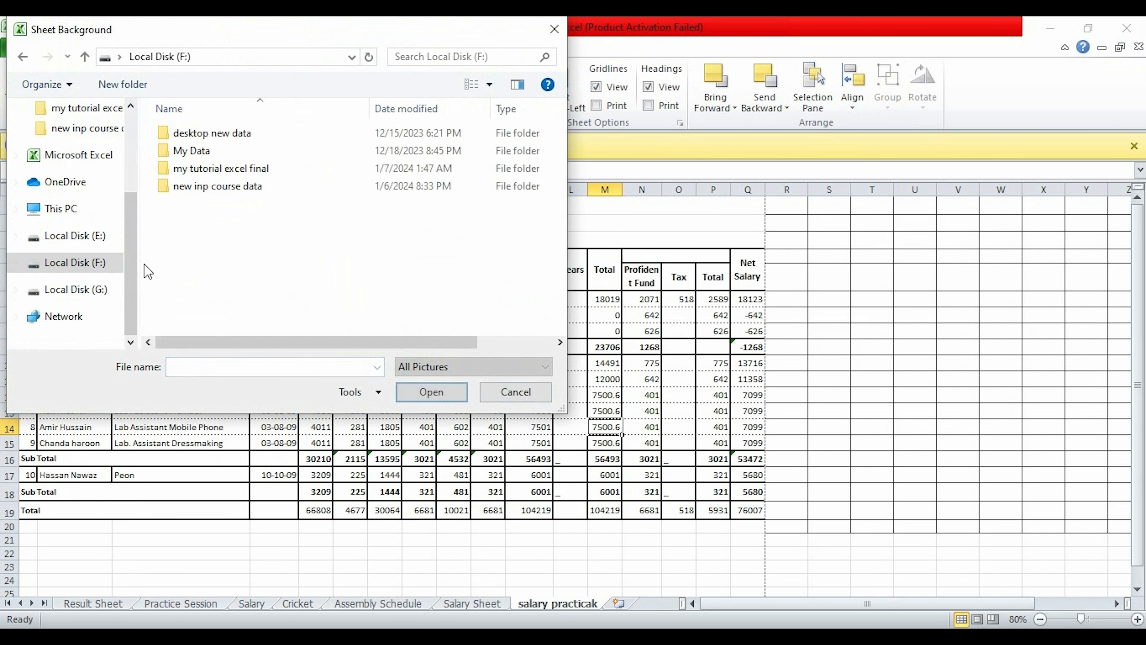
double_click(238, 190)
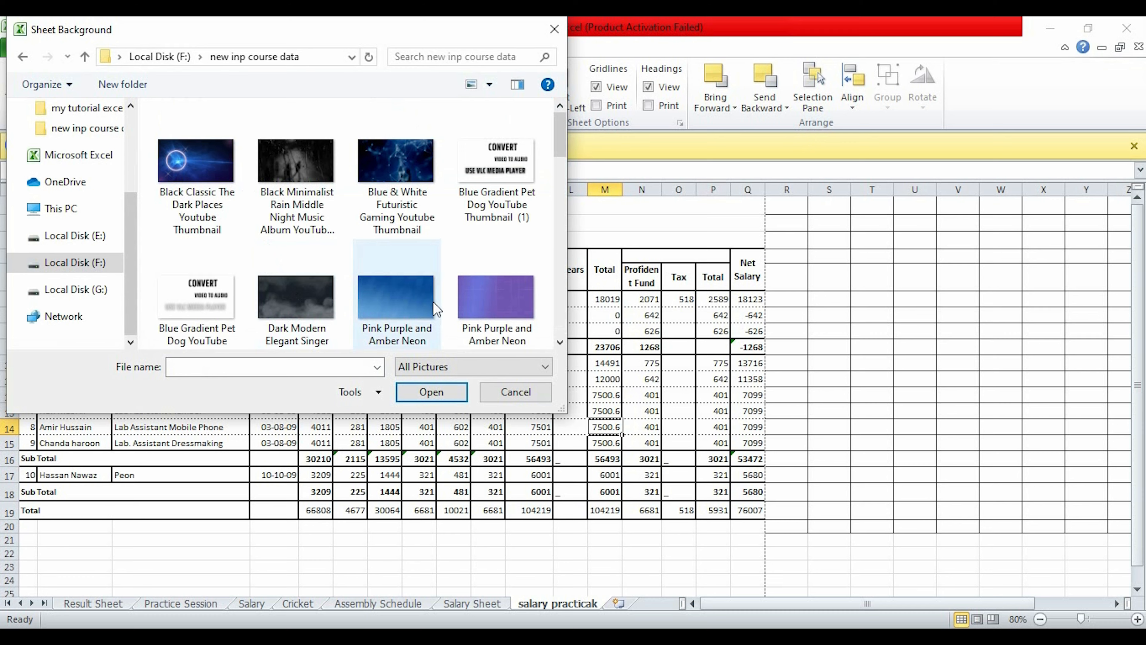
click(436, 310)
click(424, 392)
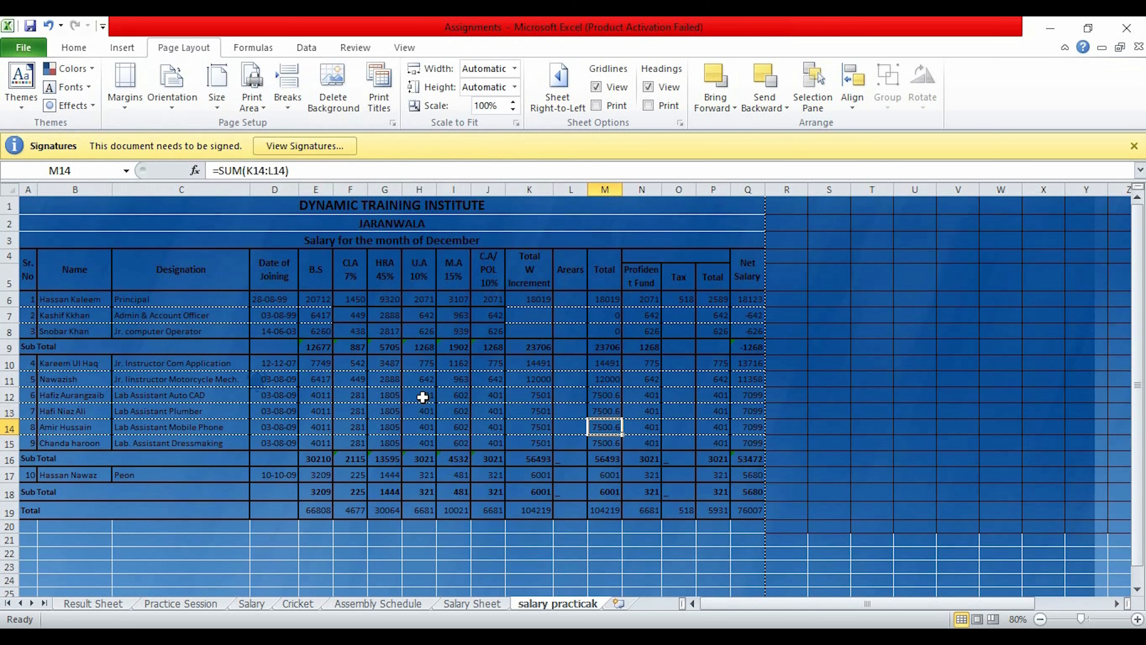
click(932, 453)
scroll(797, 529, down, 5)
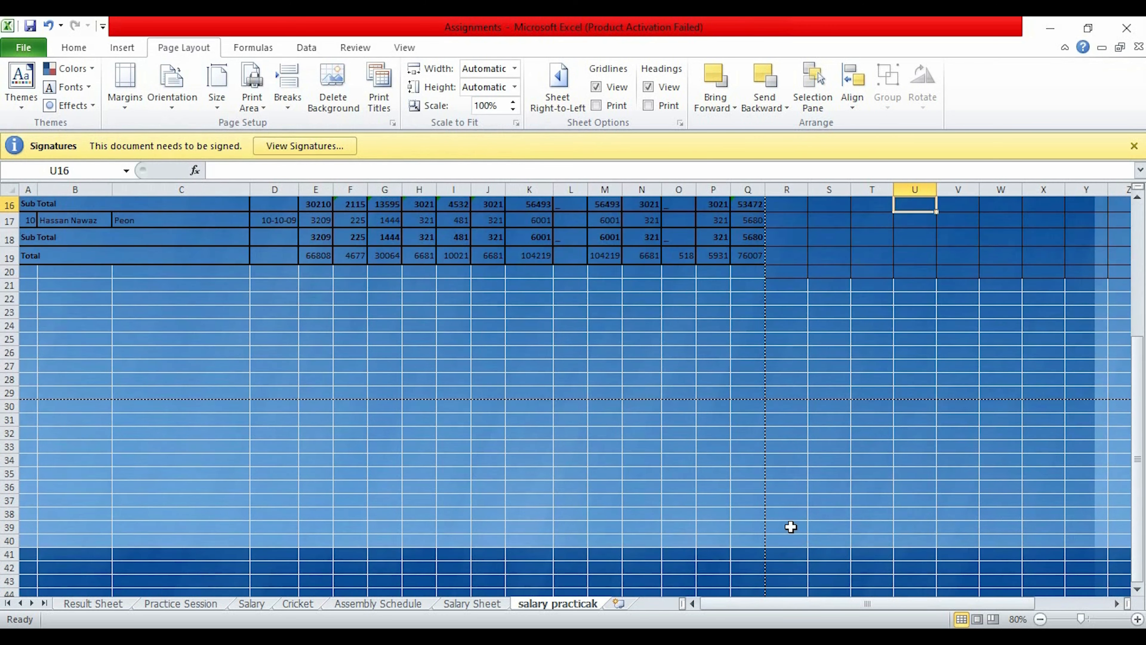
Look over how the background picture repeats down and across the salary sheet
scroll(791, 526, down, 18)
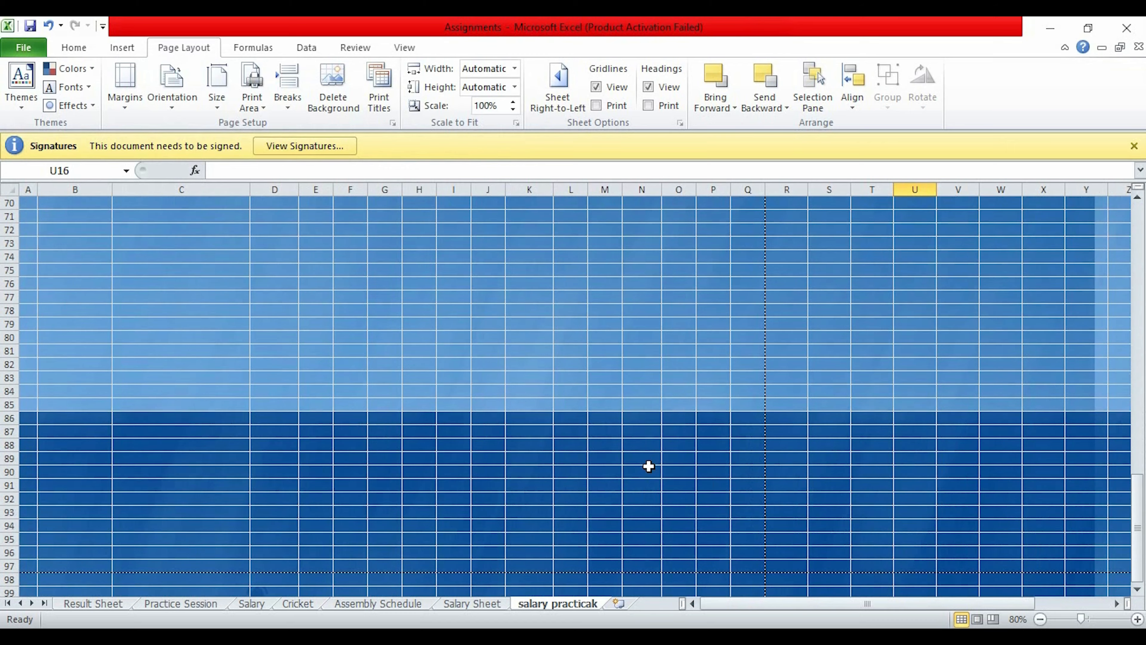
scroll(648, 467, up, 20)
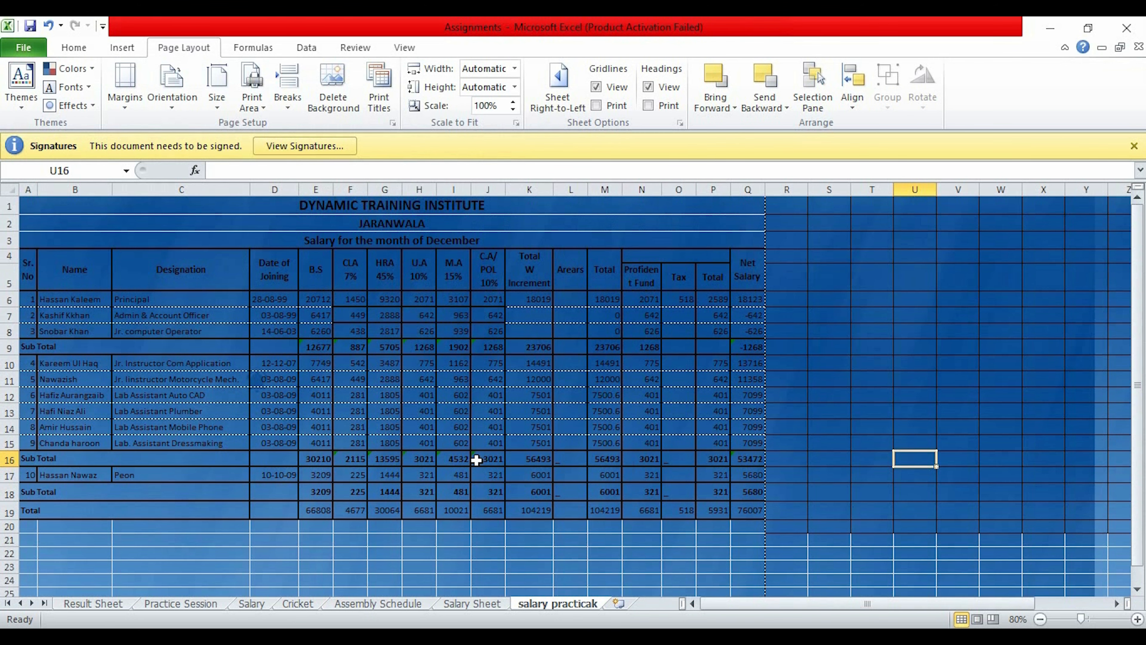
click(478, 408)
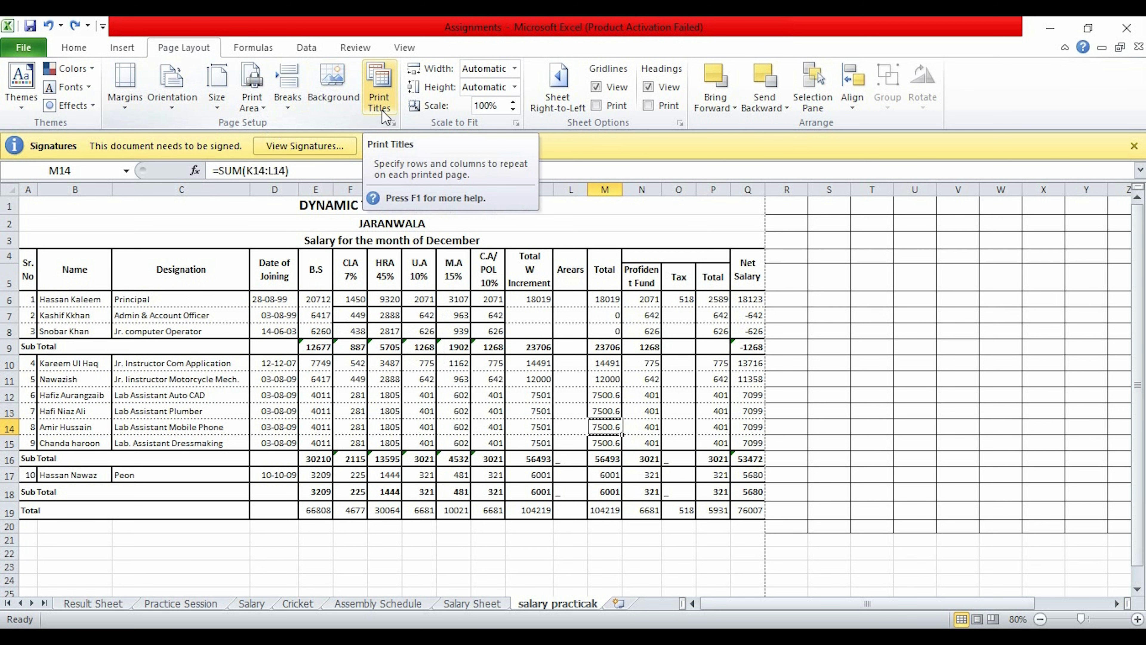
On the Assembly Schedule sheet, copy the schedule rows A7:G26 and paste them repeatedly below the table, starting at A27
click(364, 605)
click(247, 483)
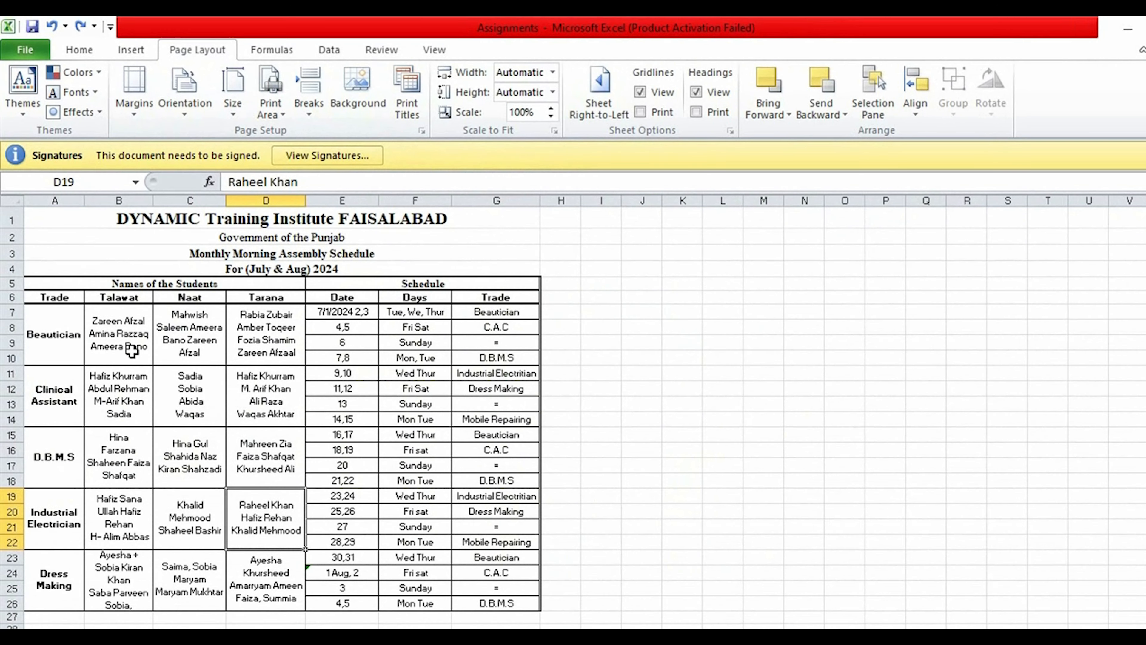
drag(64, 340, 488, 574)
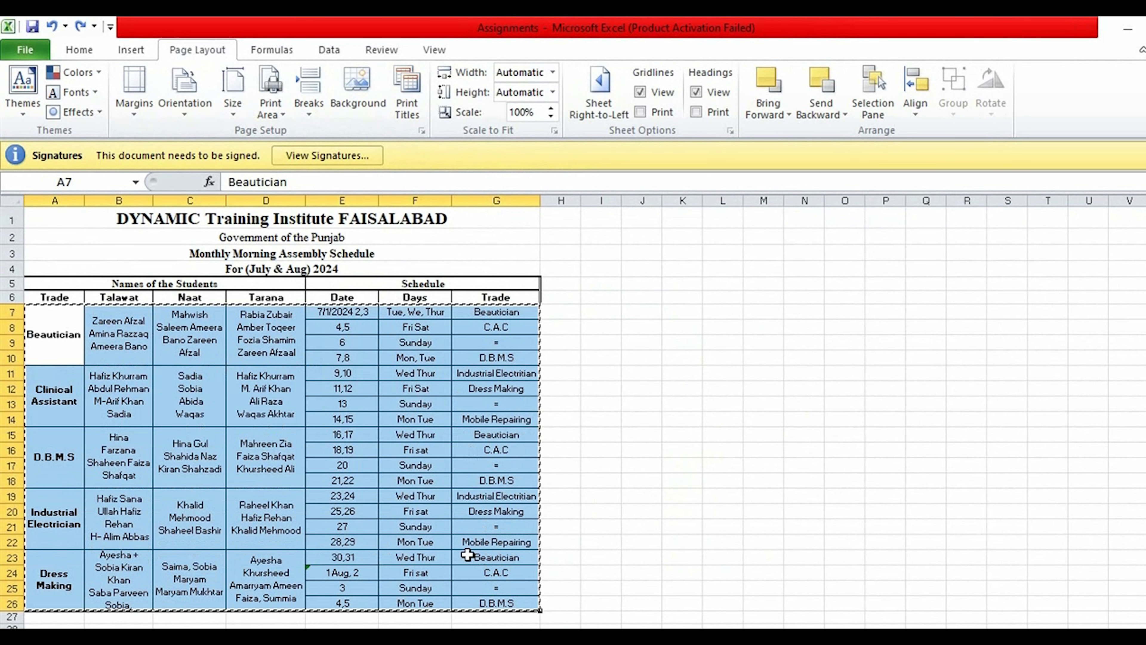
key(ctrl+c)
scroll(376, 486, down, 4)
click(63, 429)
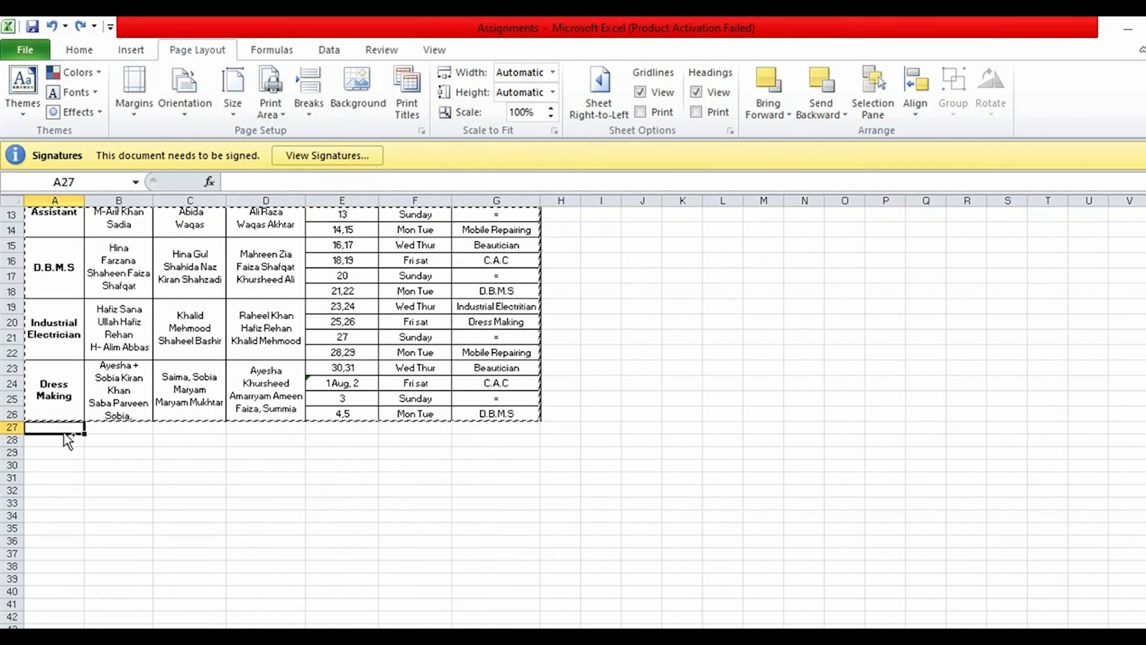
key(ctrl+v)
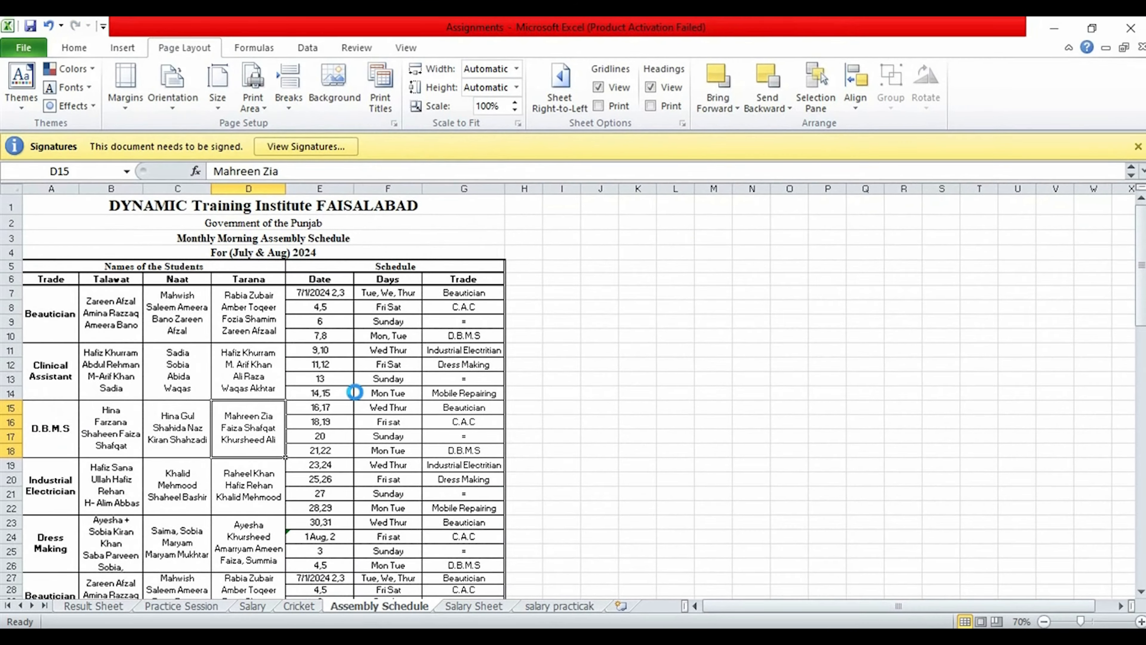
Examine the assembly schedule's print preview pages for the title and column headings, and return to the sheet
key(ctrl+p)
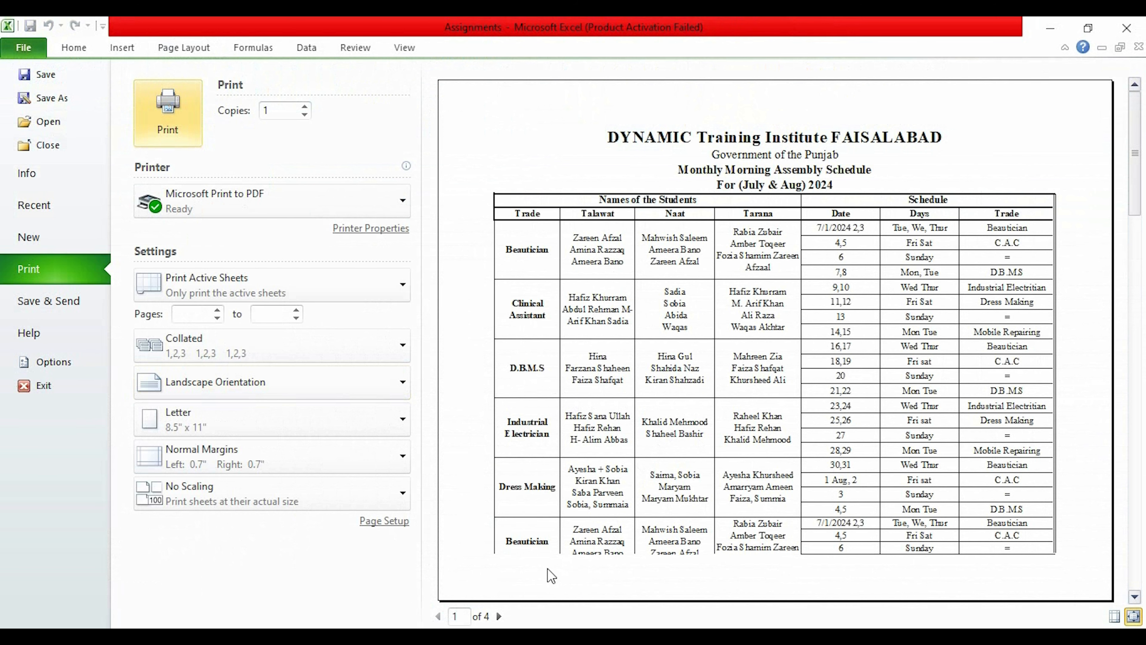
click(499, 616)
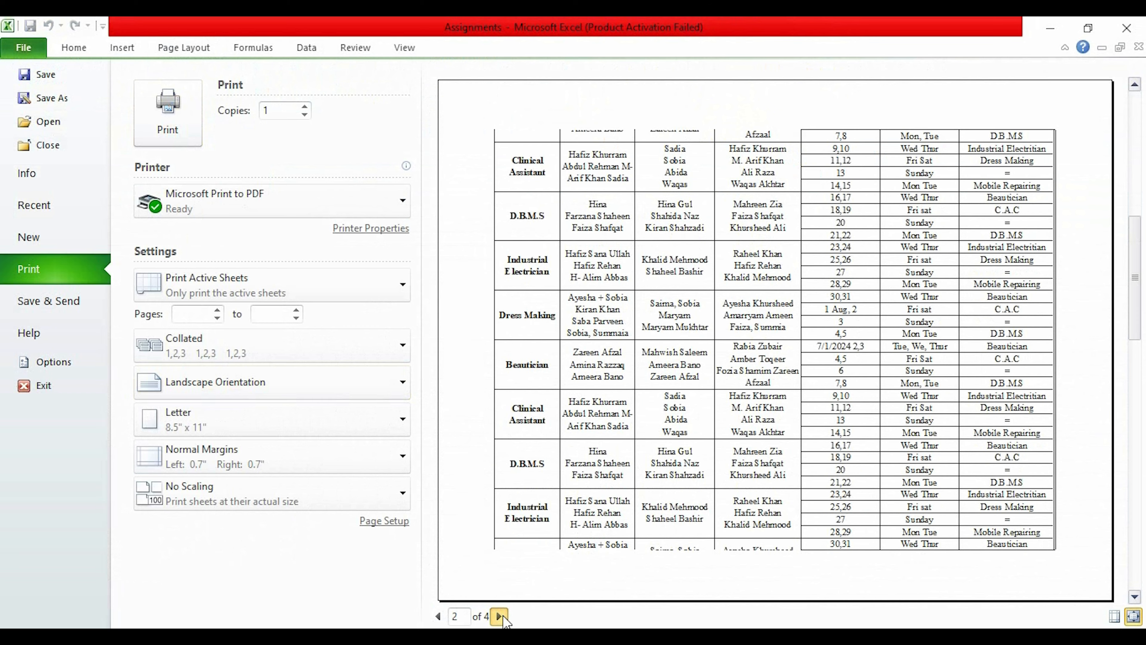
click(499, 617)
click(500, 616)
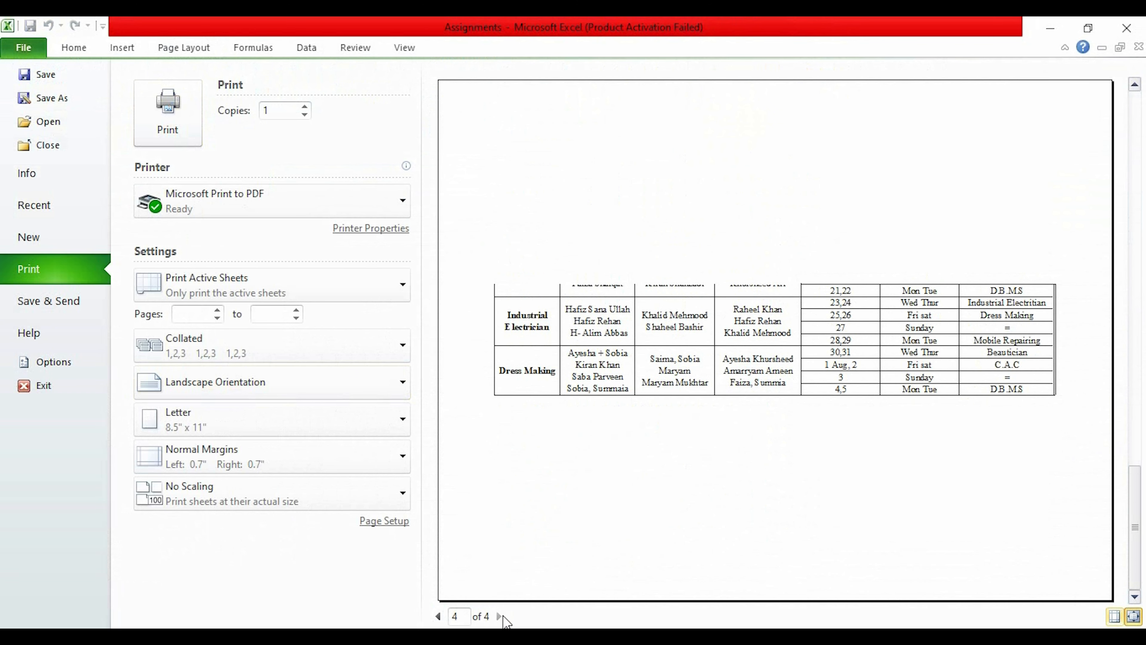
click(438, 616)
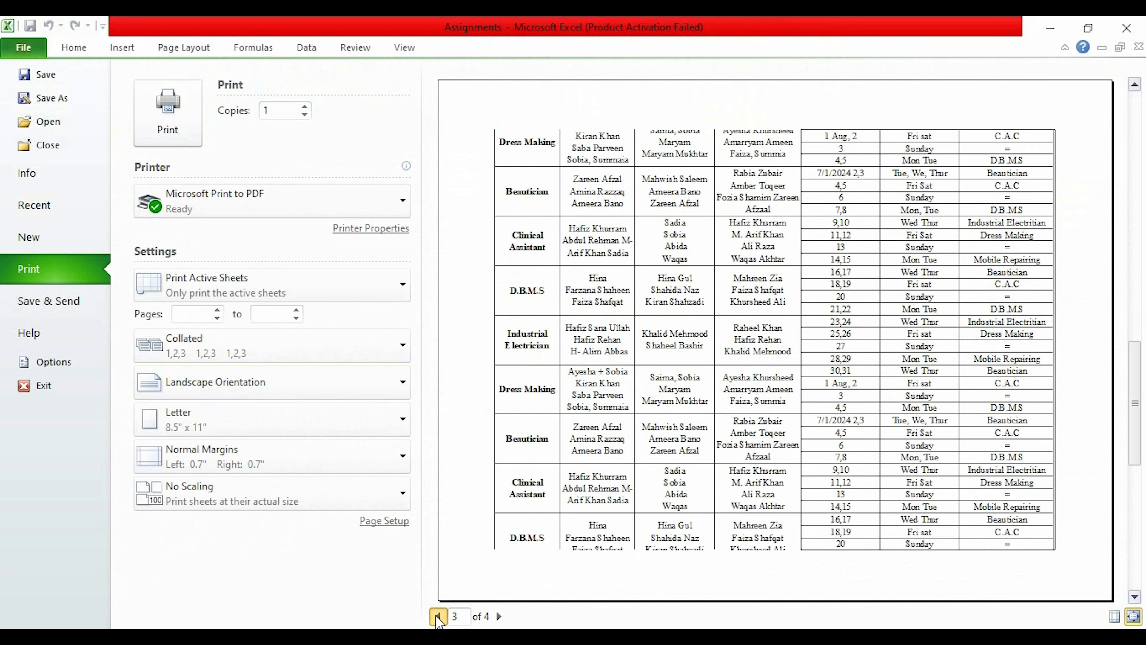
click(437, 617)
click(438, 617)
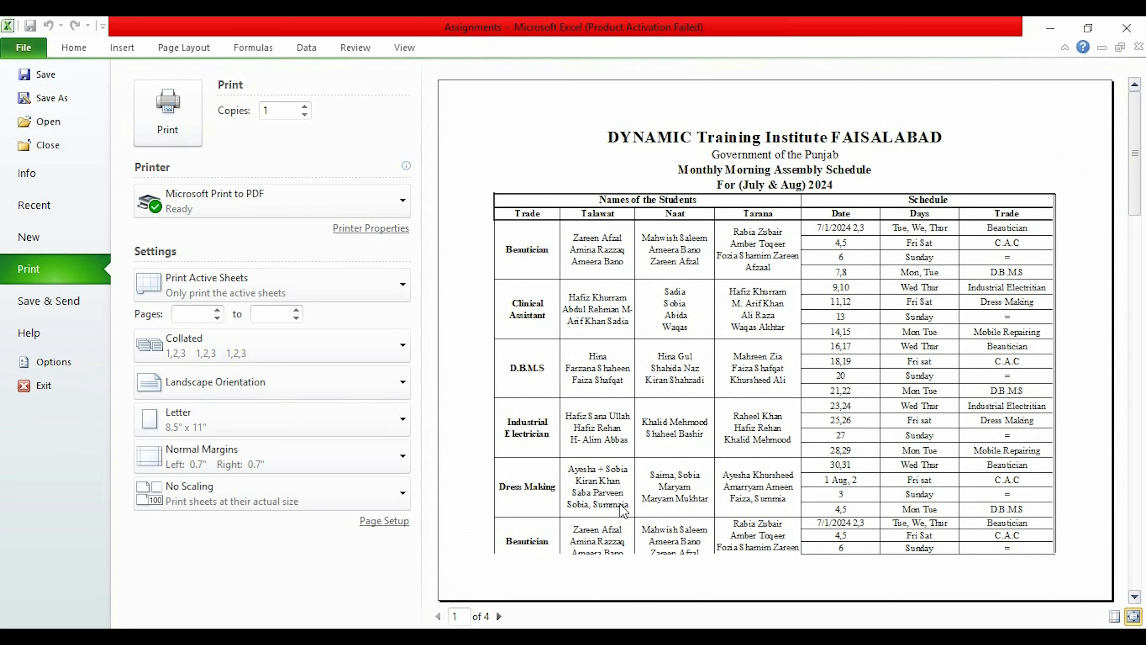
click(499, 616)
click(498, 617)
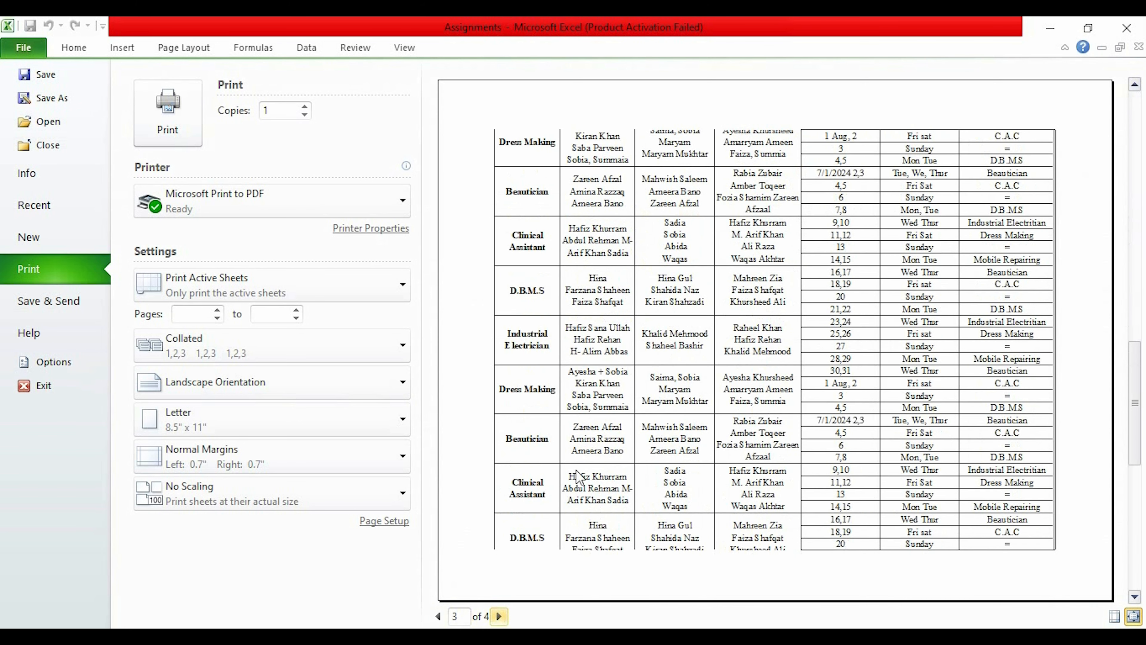
key(Escape)
Set rows $1:$6 of the Assembly Schedule sheet as print titles that repeat at the top of each page
click(384, 319)
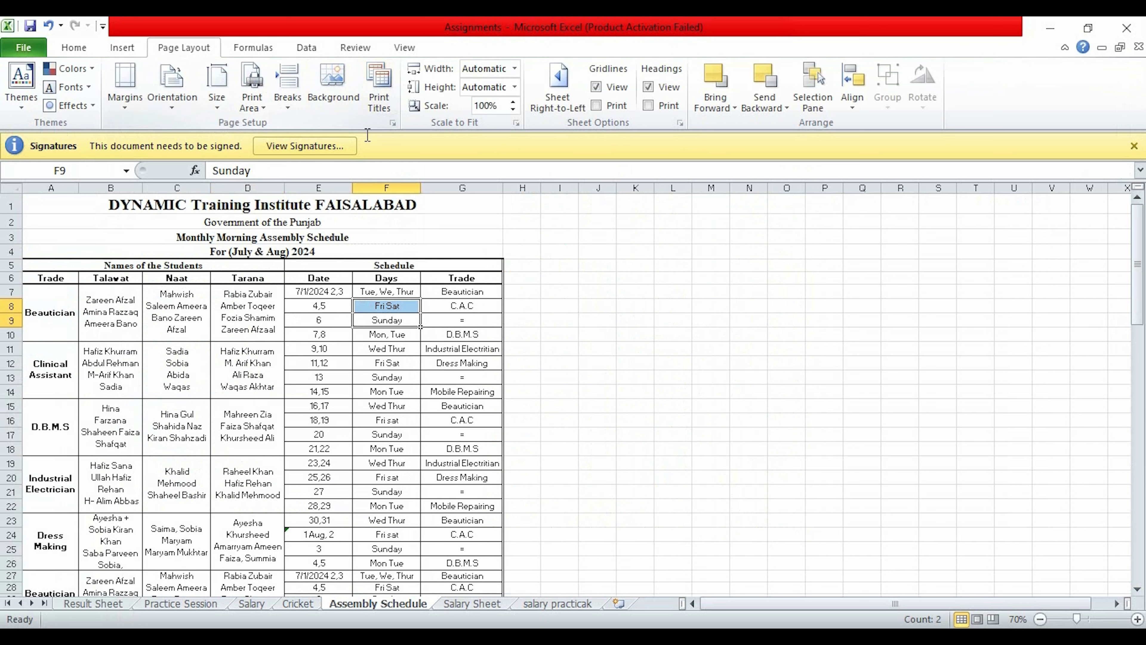
click(321, 380)
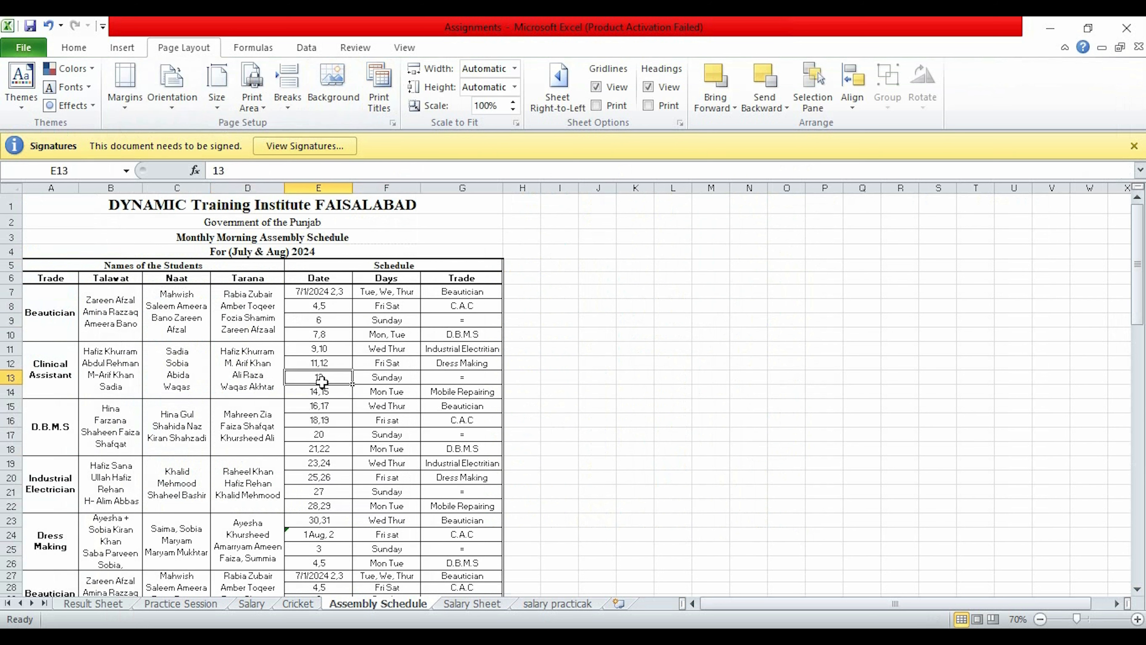
click(382, 85)
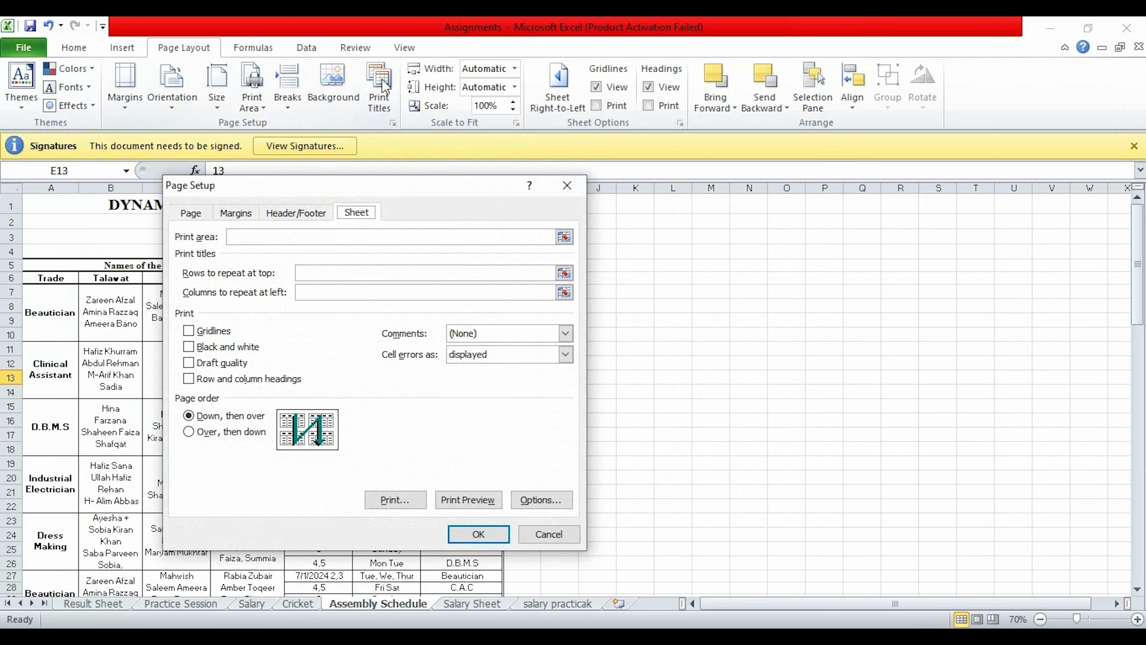
drag(270, 192, 707, 205)
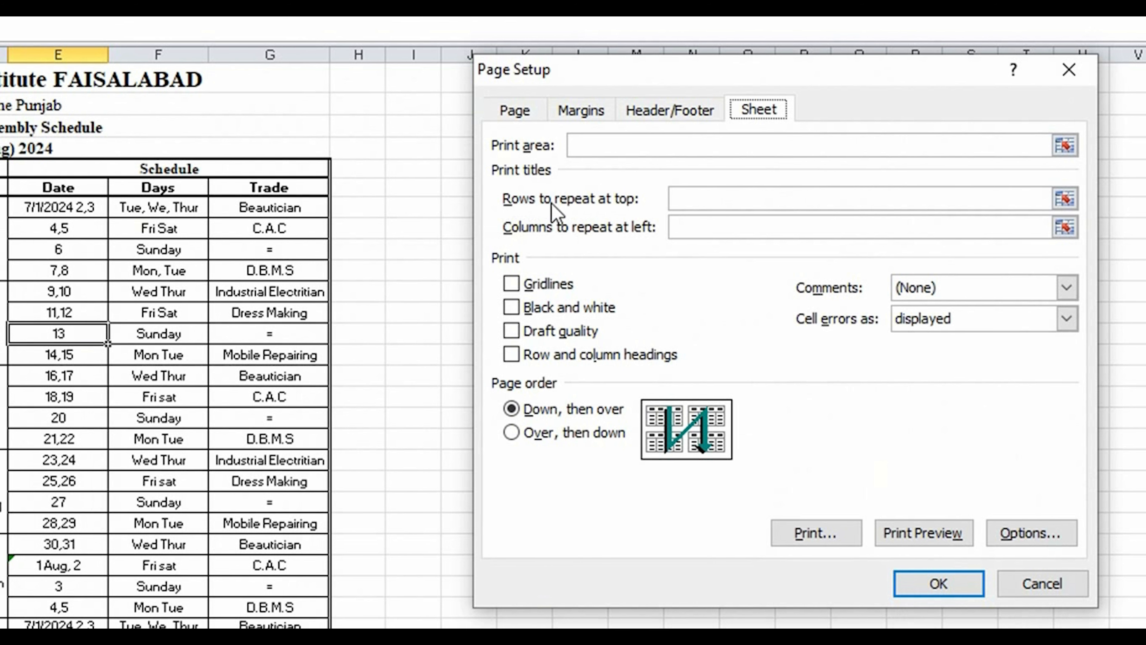
click(1065, 199)
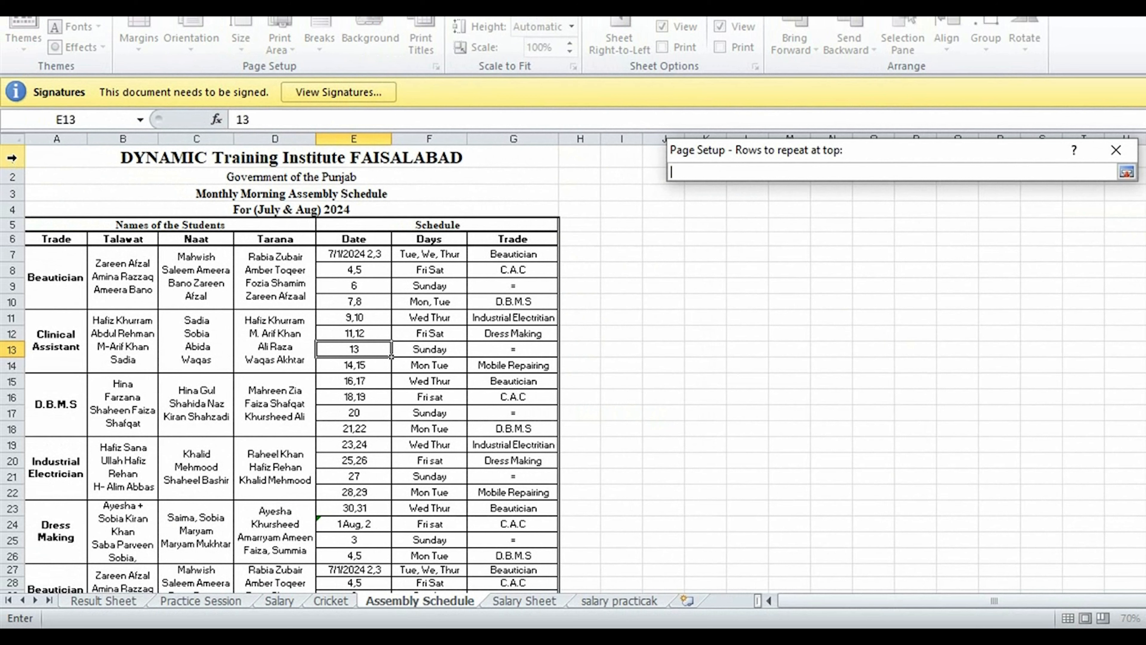
drag(11, 157, 6, 240)
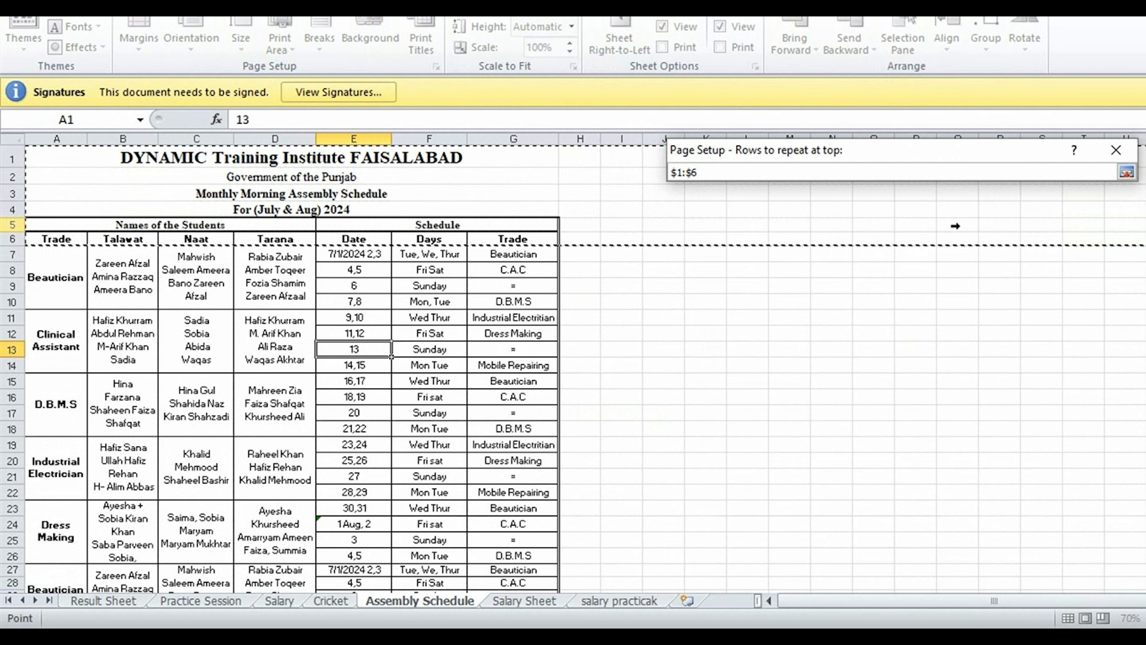
click(1123, 175)
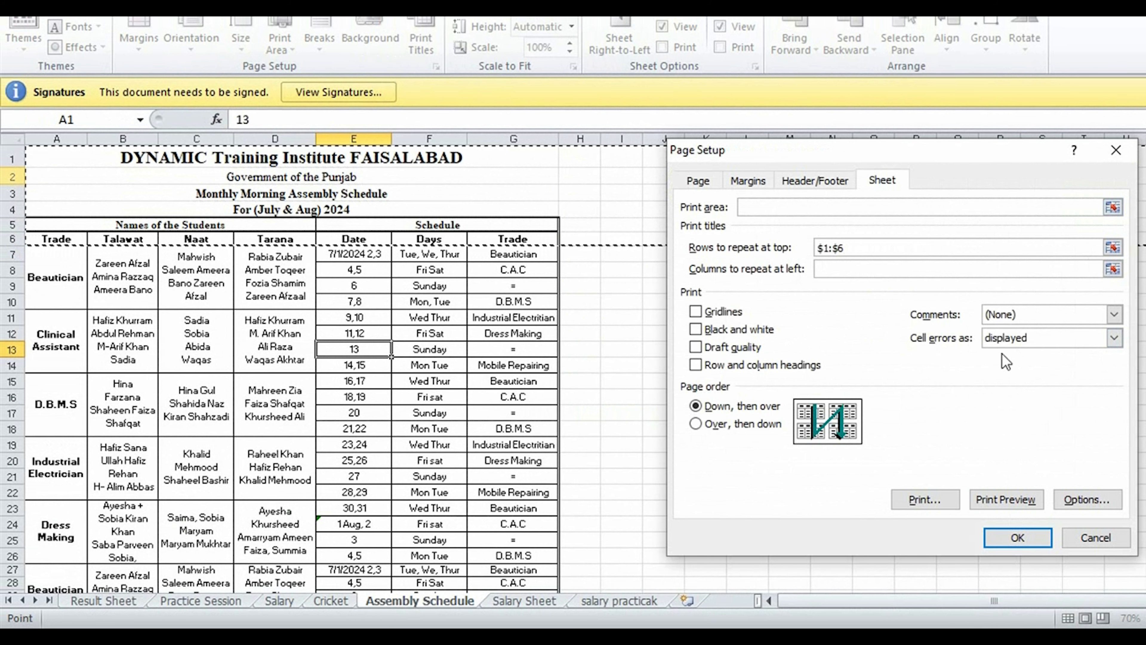
click(1015, 537)
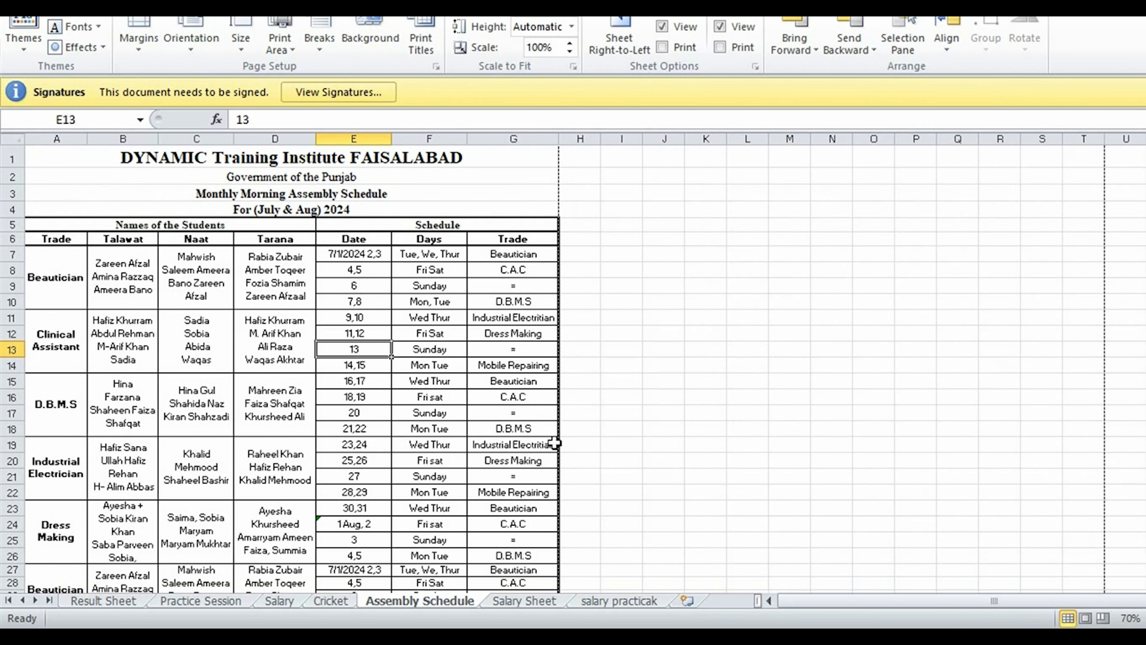
Check the repeated title rows on all four preview pages of the assembly schedule, and close the preview
key(ctrl+p)
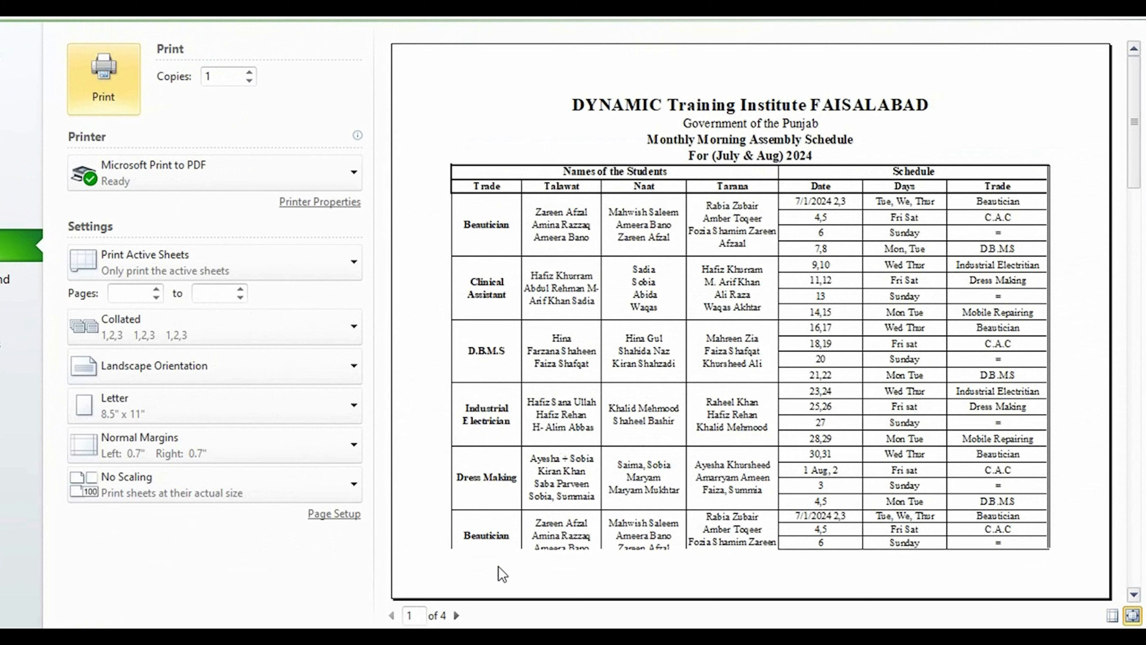
click(457, 616)
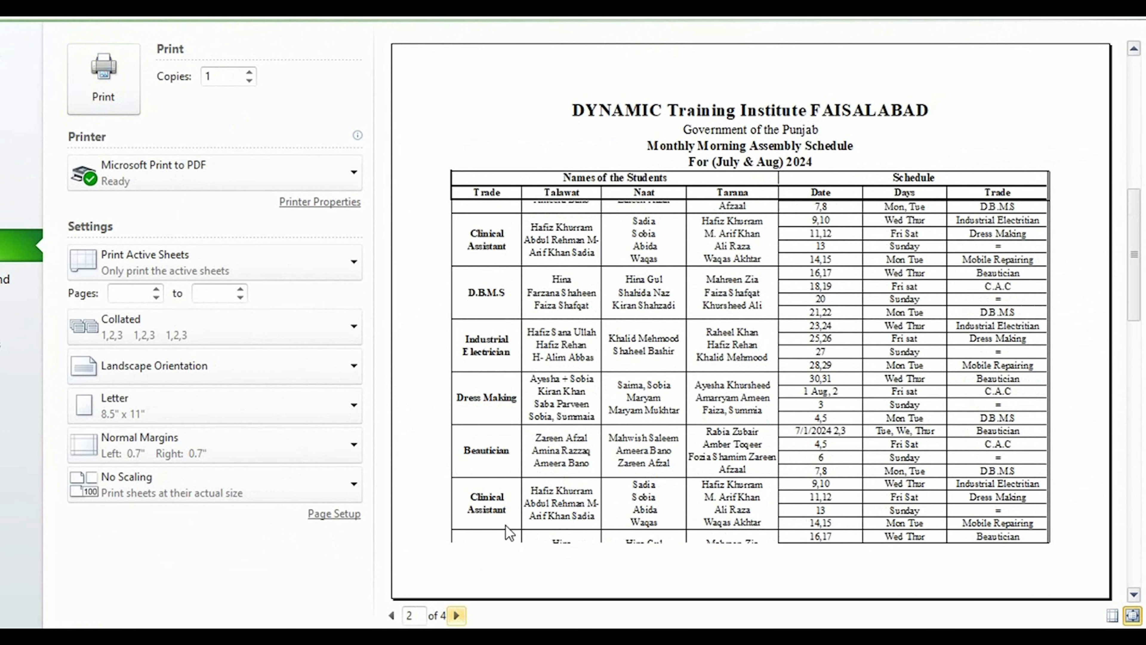
click(457, 616)
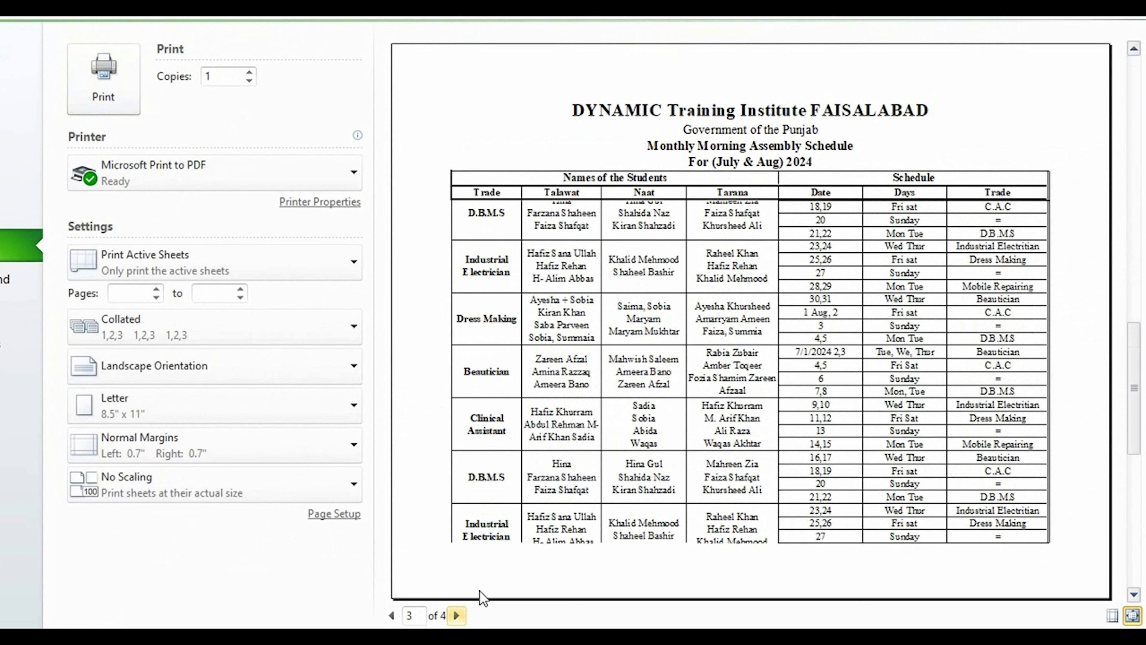
click(456, 616)
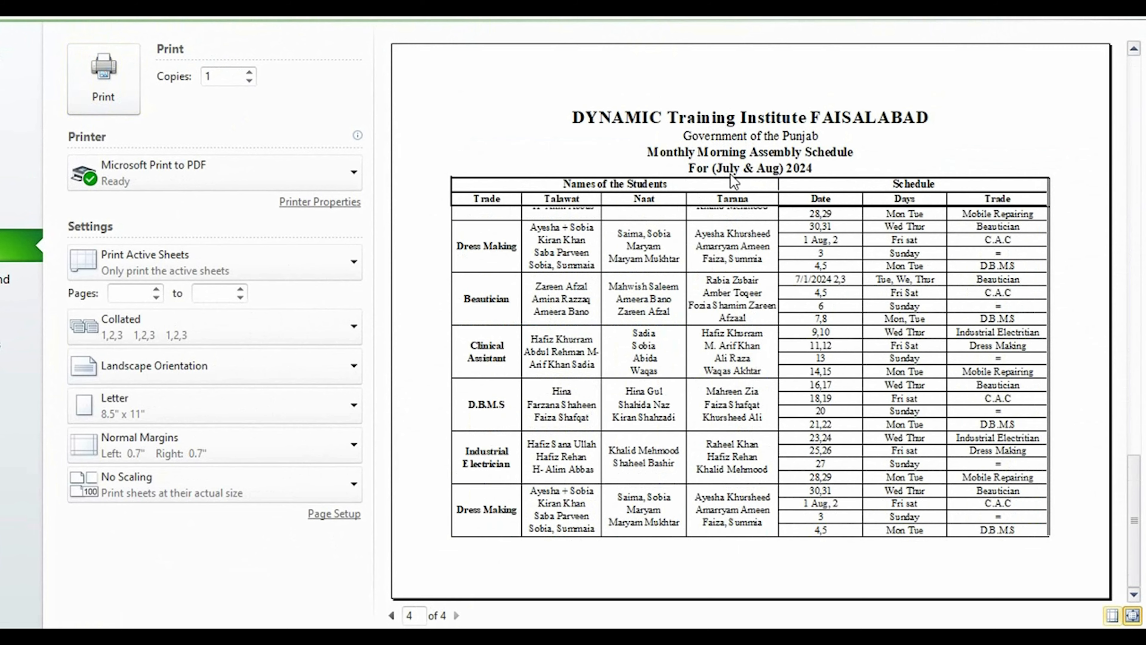
key(Escape)
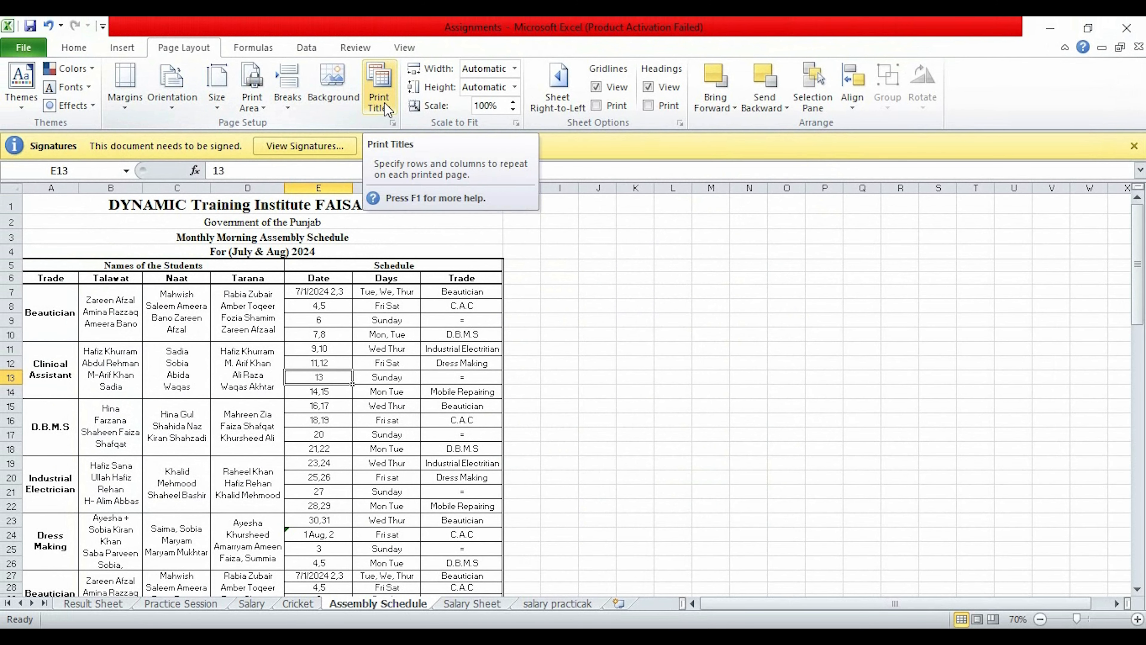
Minimize the workbook window to show the desktop
click(424, 339)
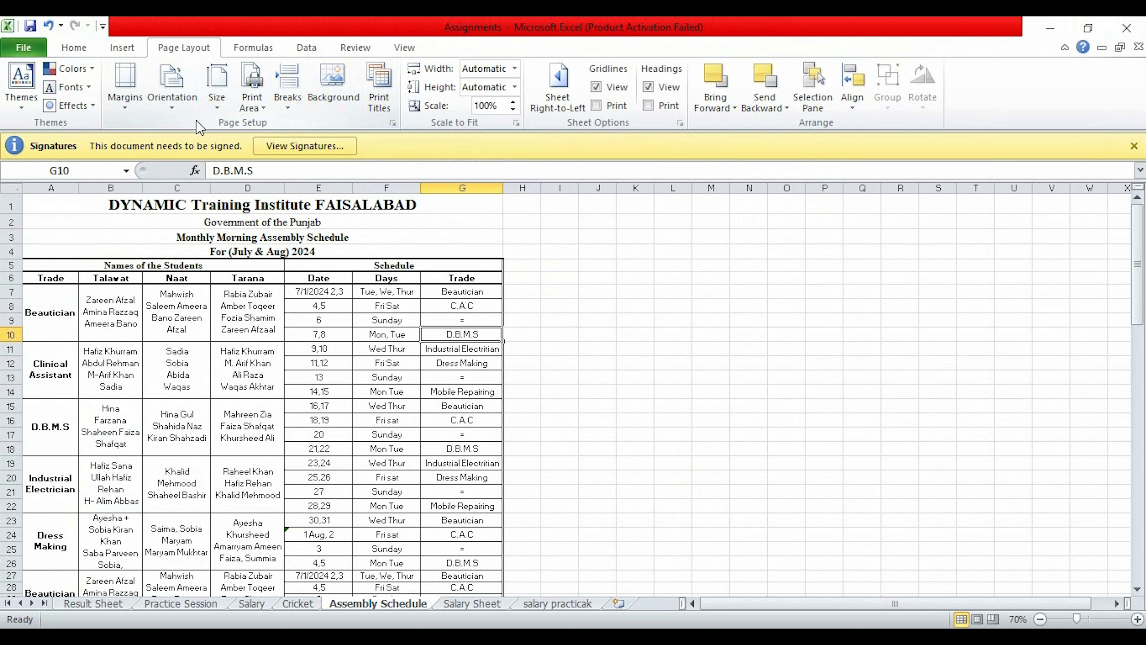
click(447, 376)
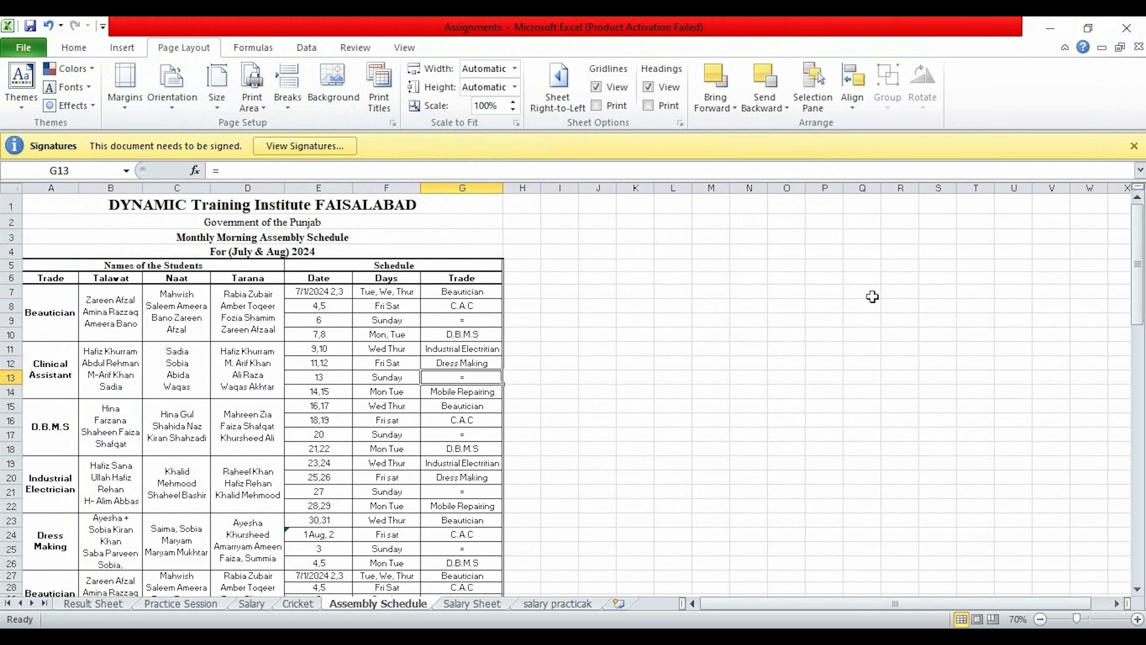
click(1051, 29)
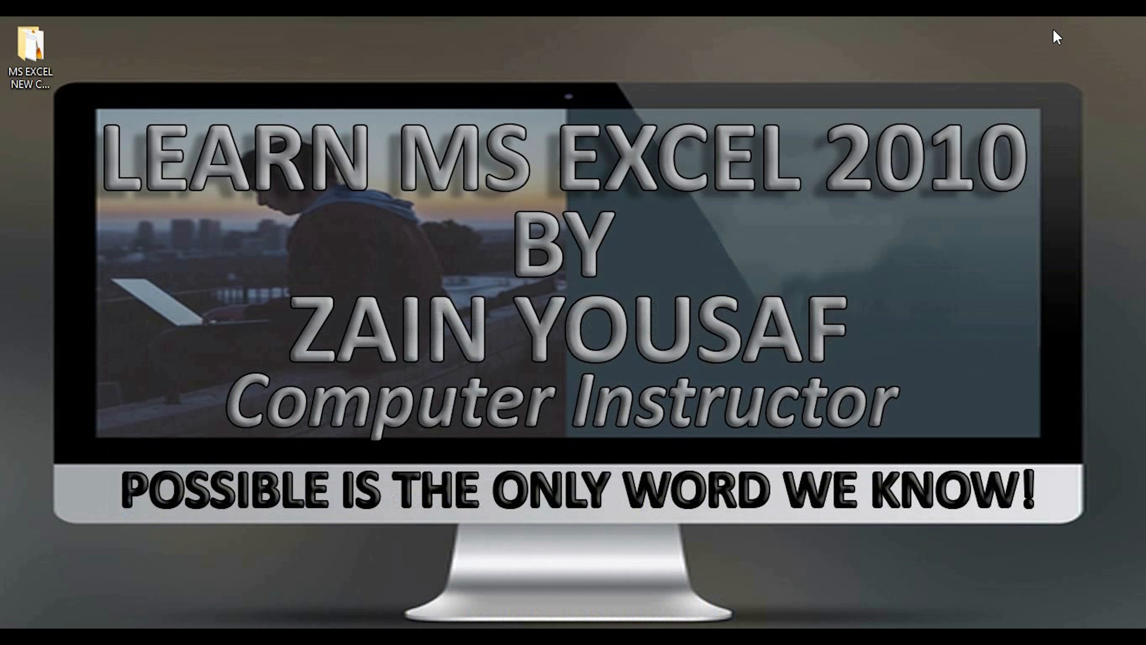